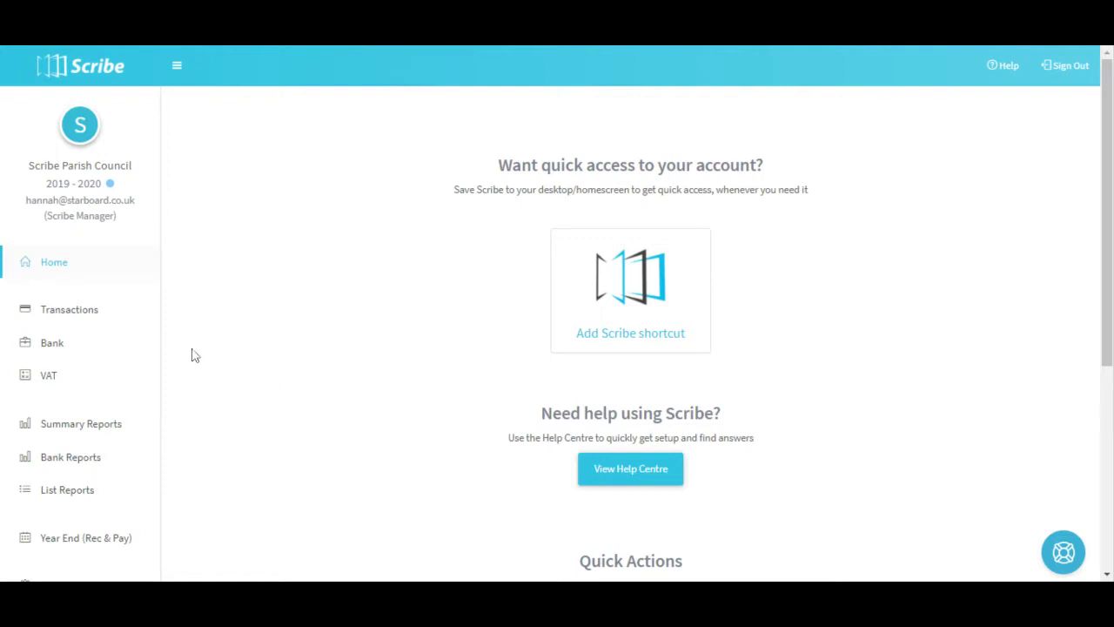
# Open the payments list and sort it by supplier, ending with the list sorted by cost code.
pyautogui.click(87, 322)
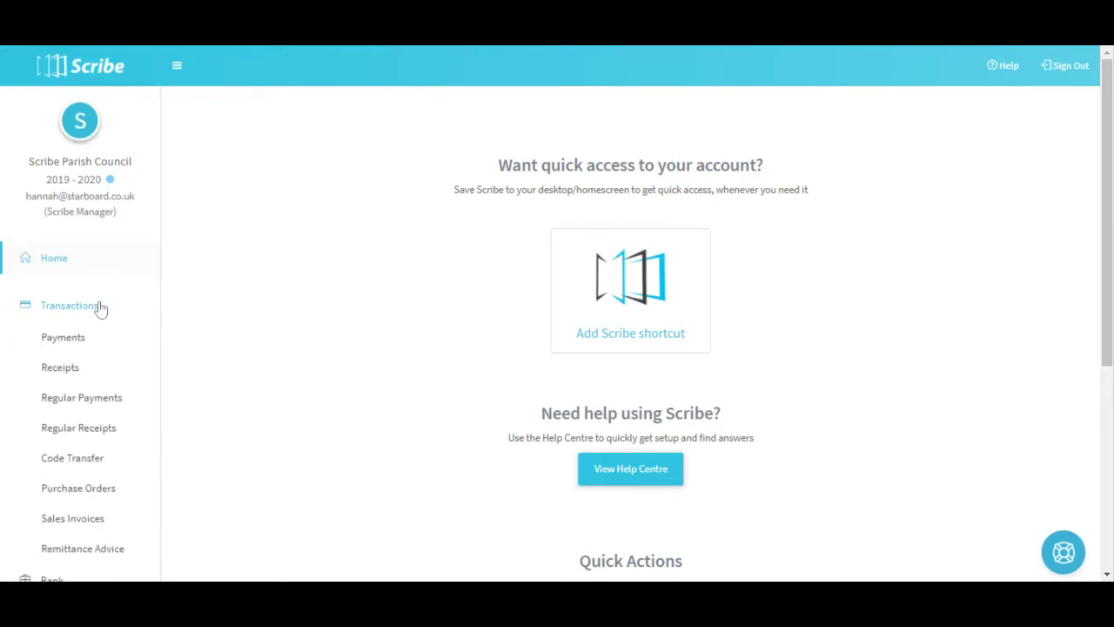
pyautogui.scroll(-2, 97, 313)
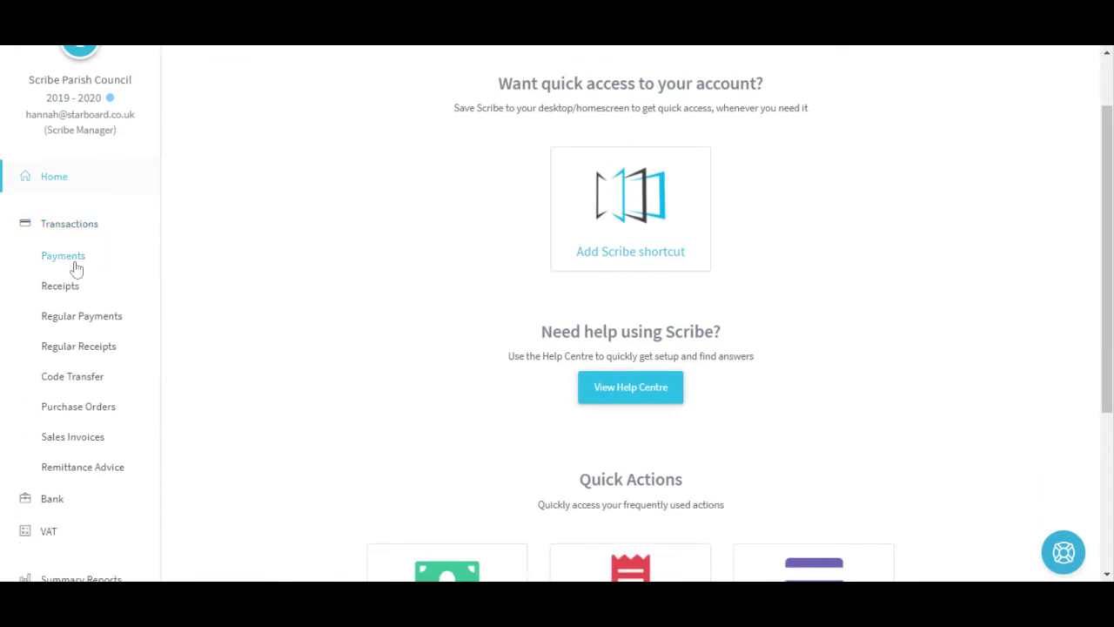
pyautogui.click(77, 266)
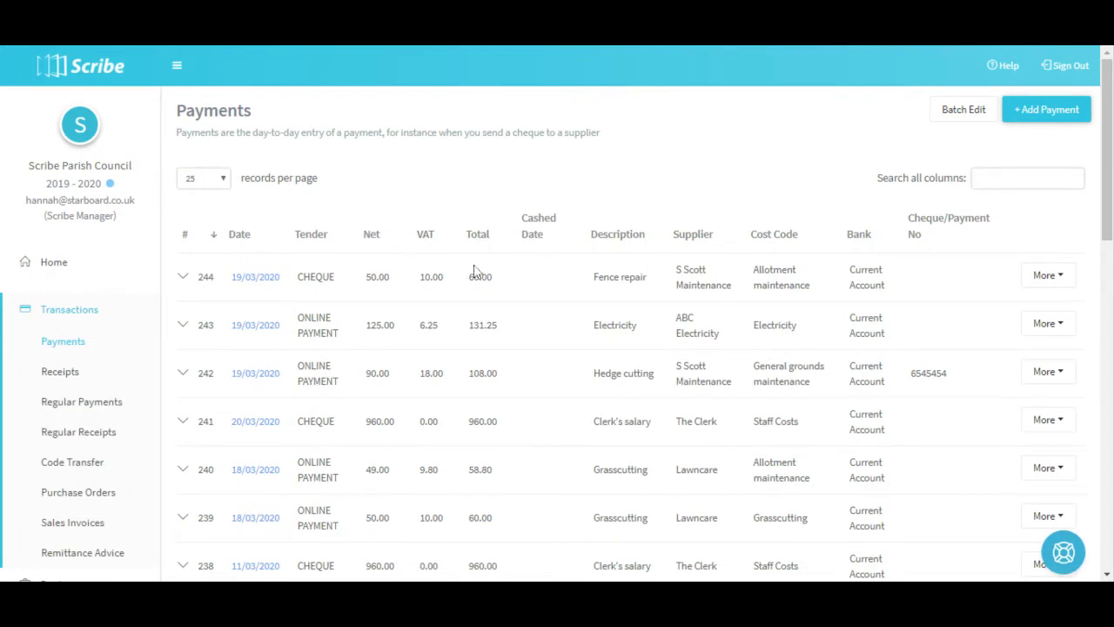
pyautogui.click(689, 240)
pyautogui.click(772, 237)
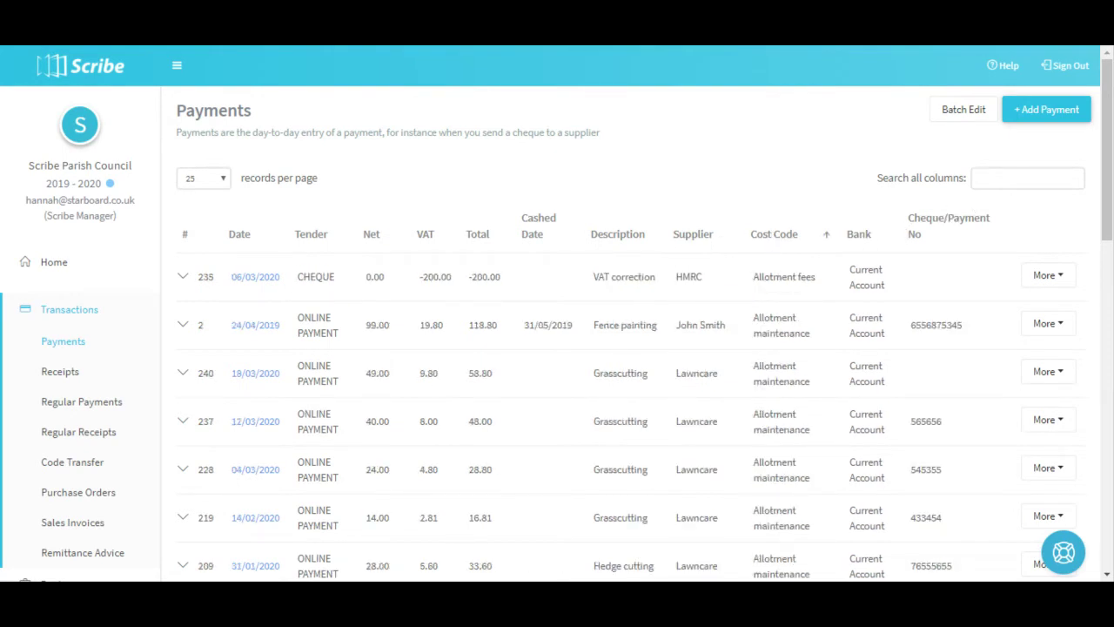
pyautogui.click(979, 178)
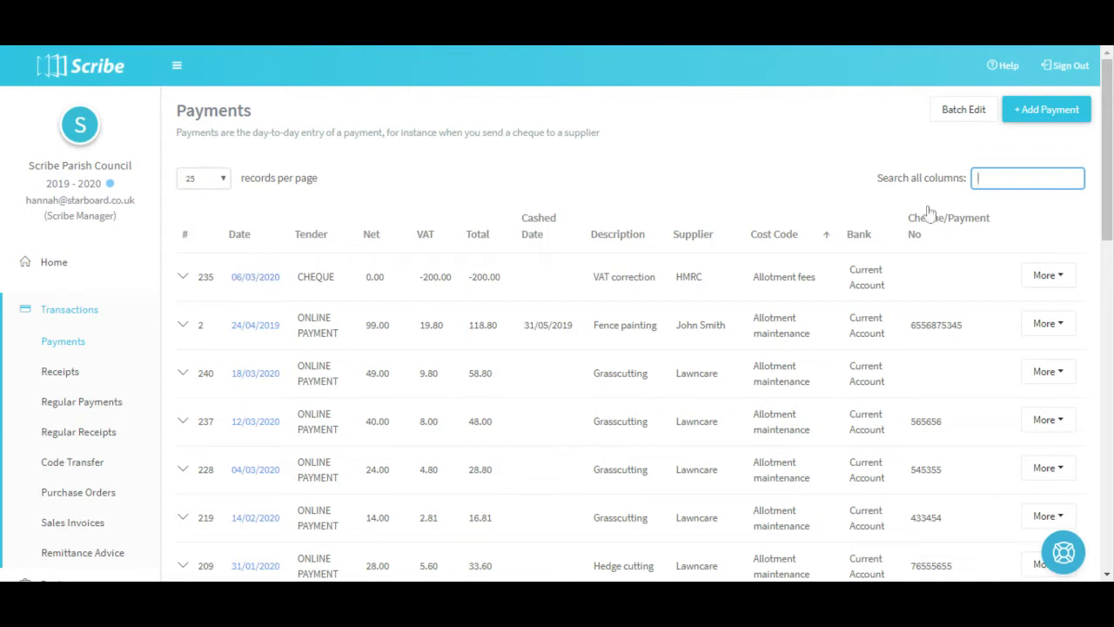
# Start a new payment and set its tender to ONLINE PAYMENT.
pyautogui.click(1031, 122)
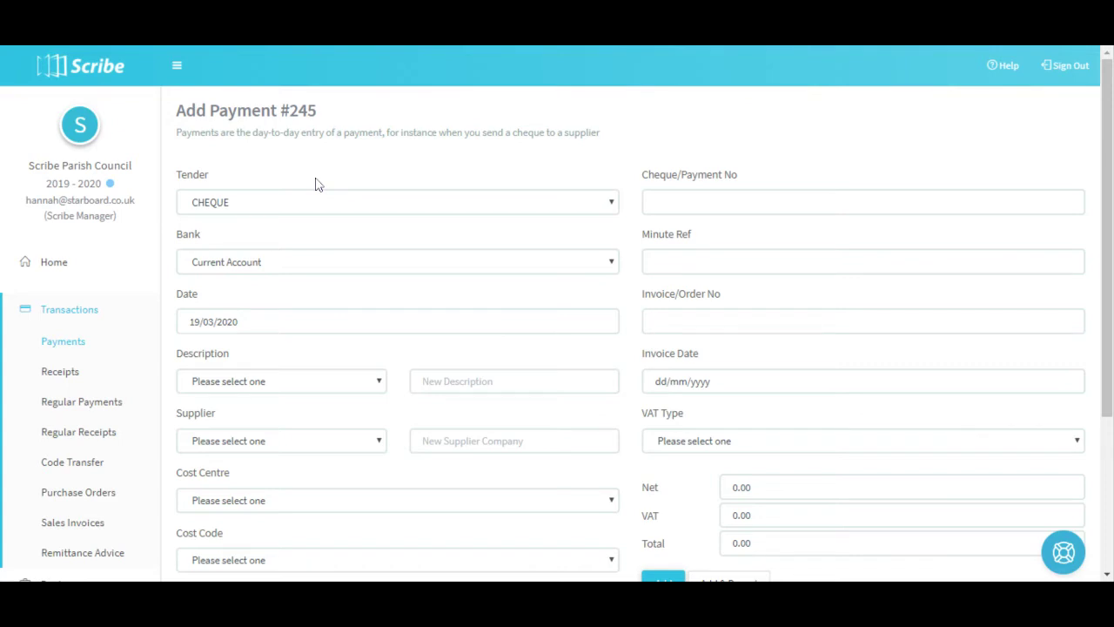
pyautogui.click(257, 209)
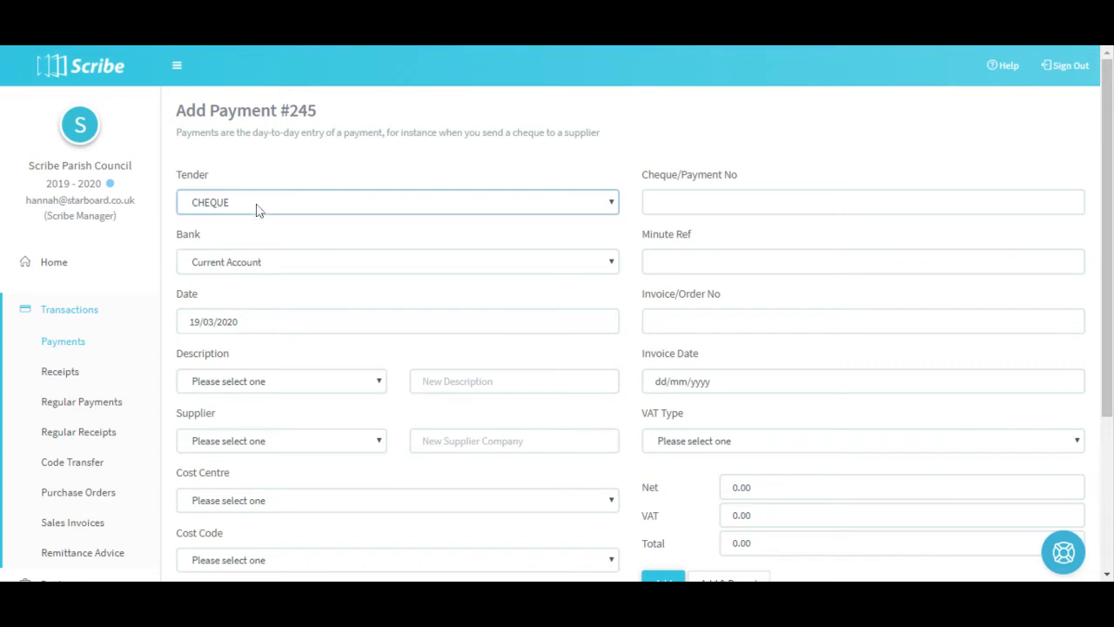
pyautogui.click(248, 248)
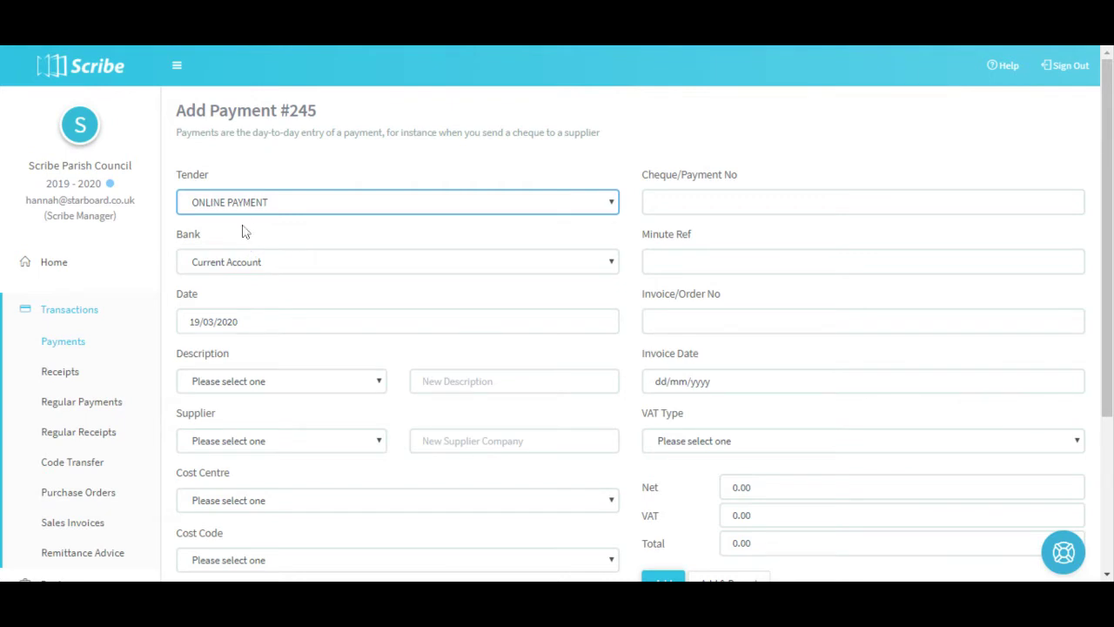
pyautogui.click(224, 256)
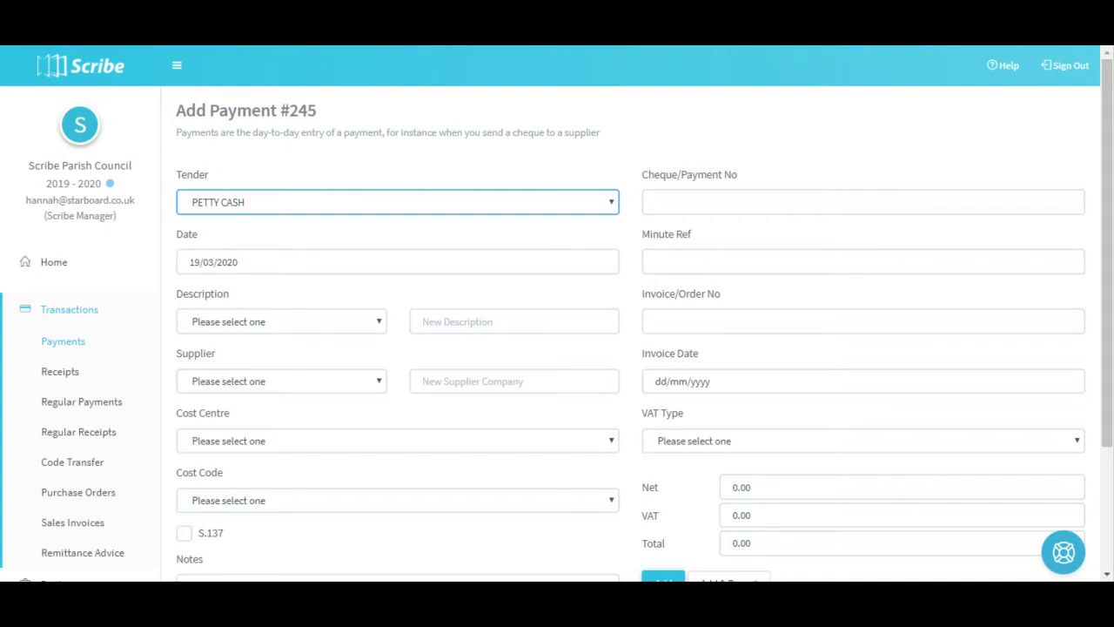
pyautogui.click(219, 247)
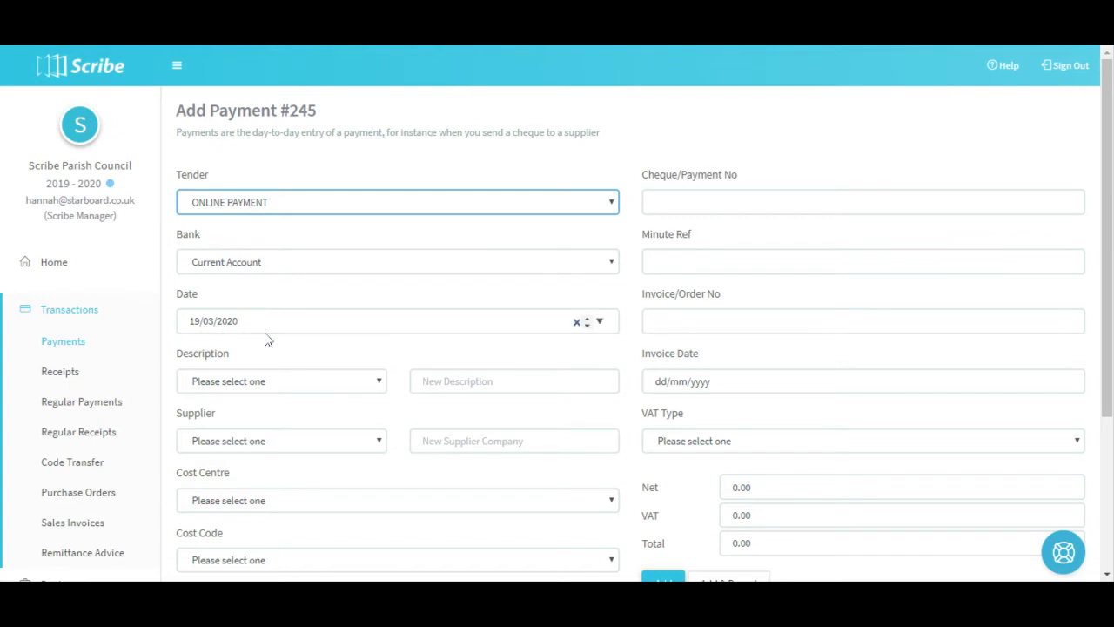
# Set the new payment's description to Grasscutting and its supplier to Lawncare.
pyautogui.scroll(-2, 268, 339)
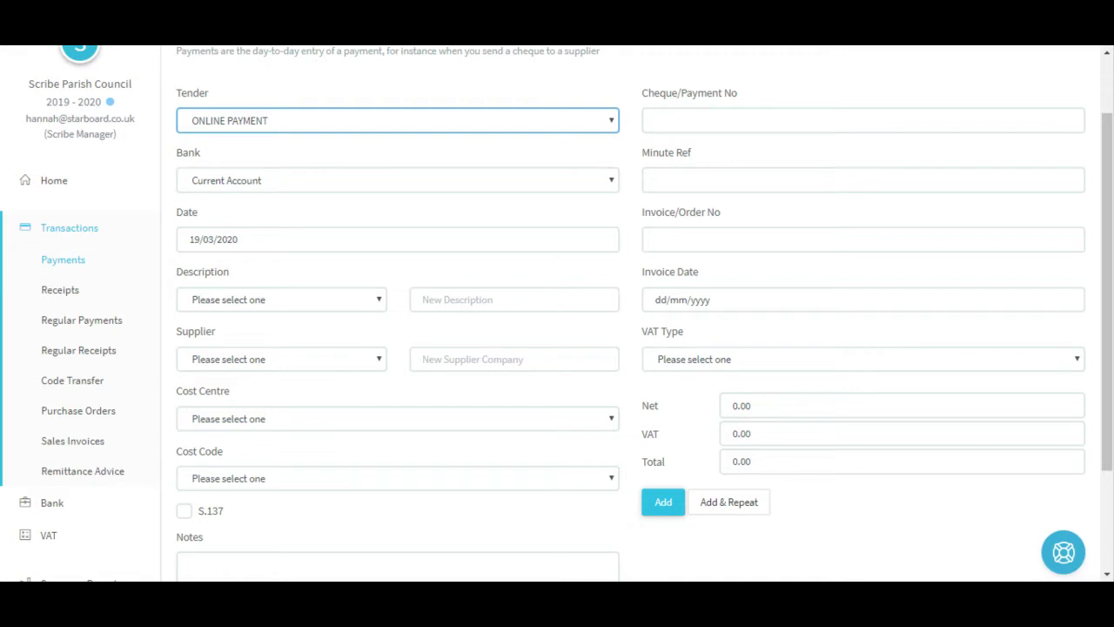
pyautogui.click(253, 310)
pyautogui.click(254, 296)
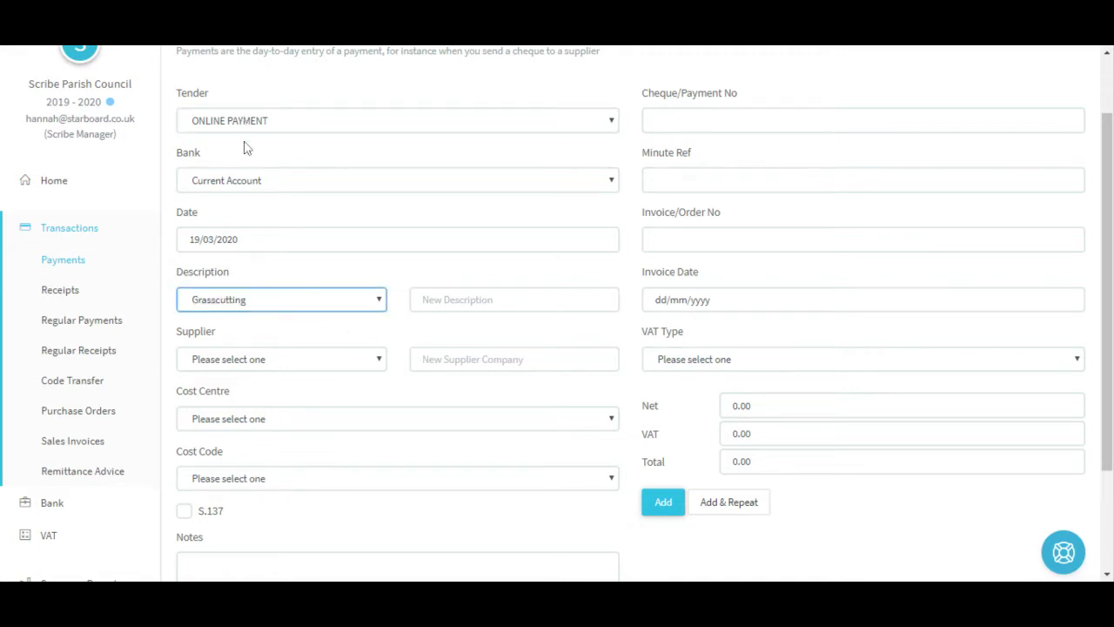
pyautogui.click(240, 366)
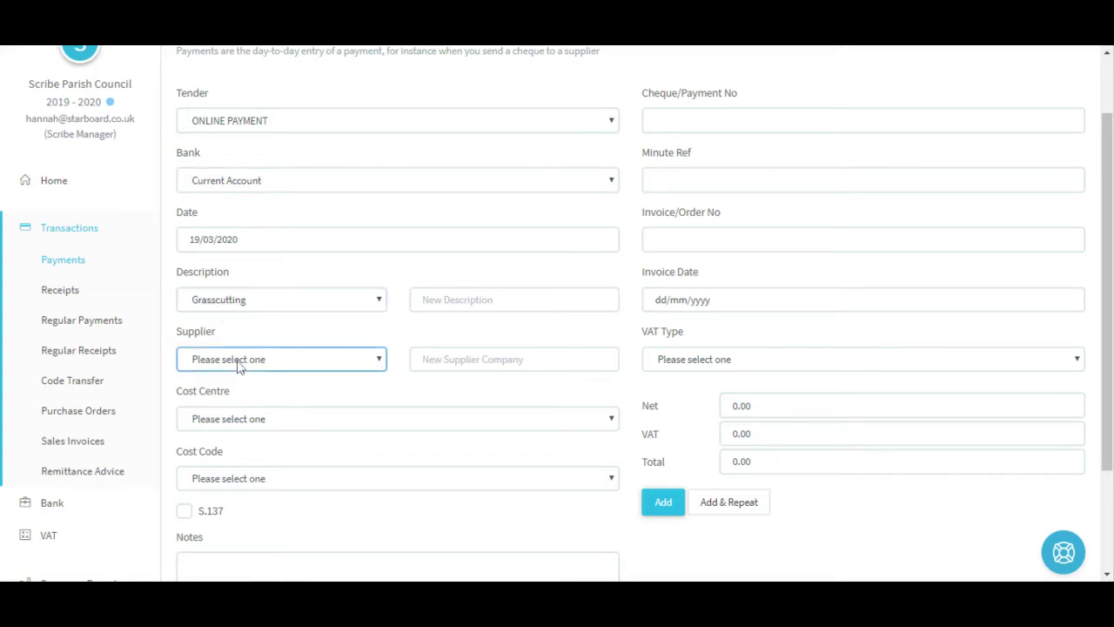
pyautogui.click(240, 351)
# Assign the payment to cost centre Grounds Maintenance and cost code Grasscutting : 4.
pyautogui.click(291, 423)
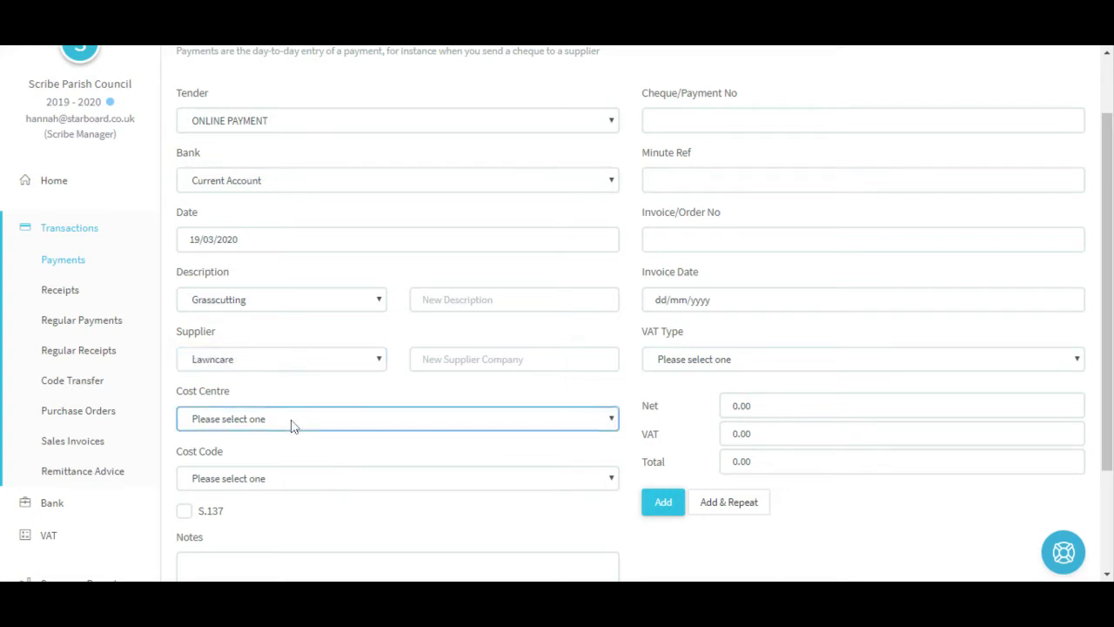
pyautogui.click(287, 442)
pyautogui.click(236, 487)
pyautogui.click(241, 499)
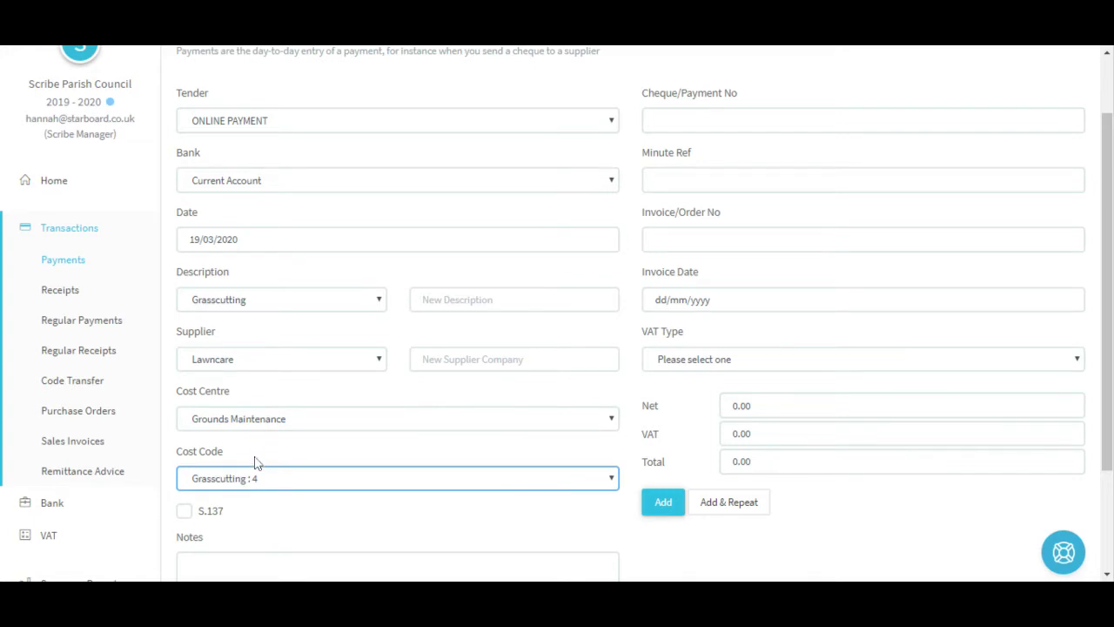
pyautogui.scroll(-1, 257, 462)
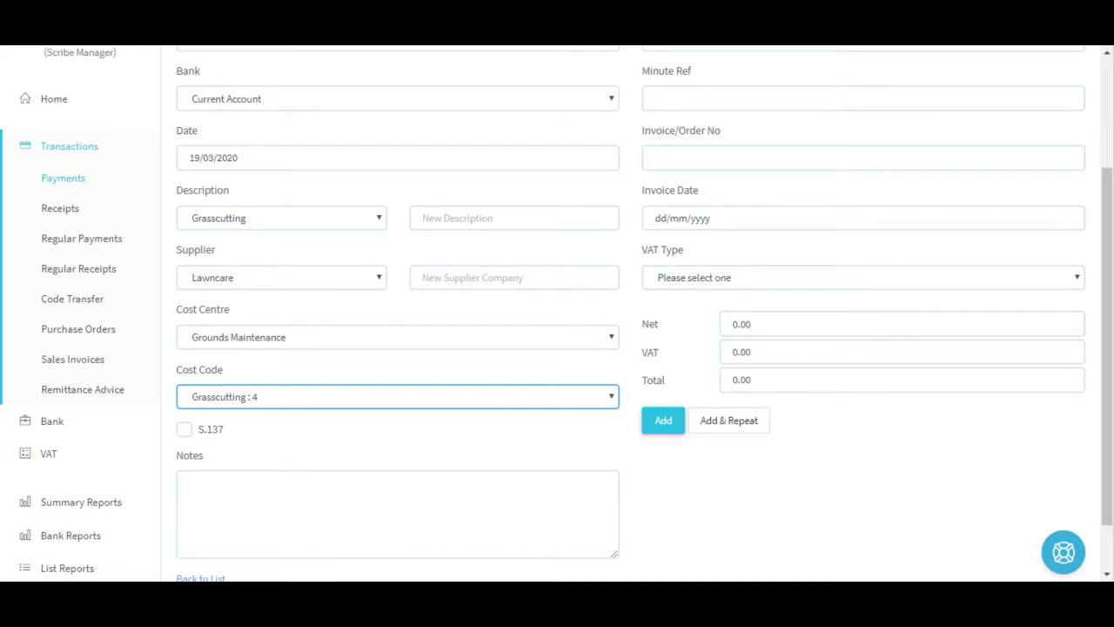
# Fill in the payment's references with payment number 65443, the invoice/order number and invoice date 05/03/2020.
pyautogui.scroll(3, 554, 316)
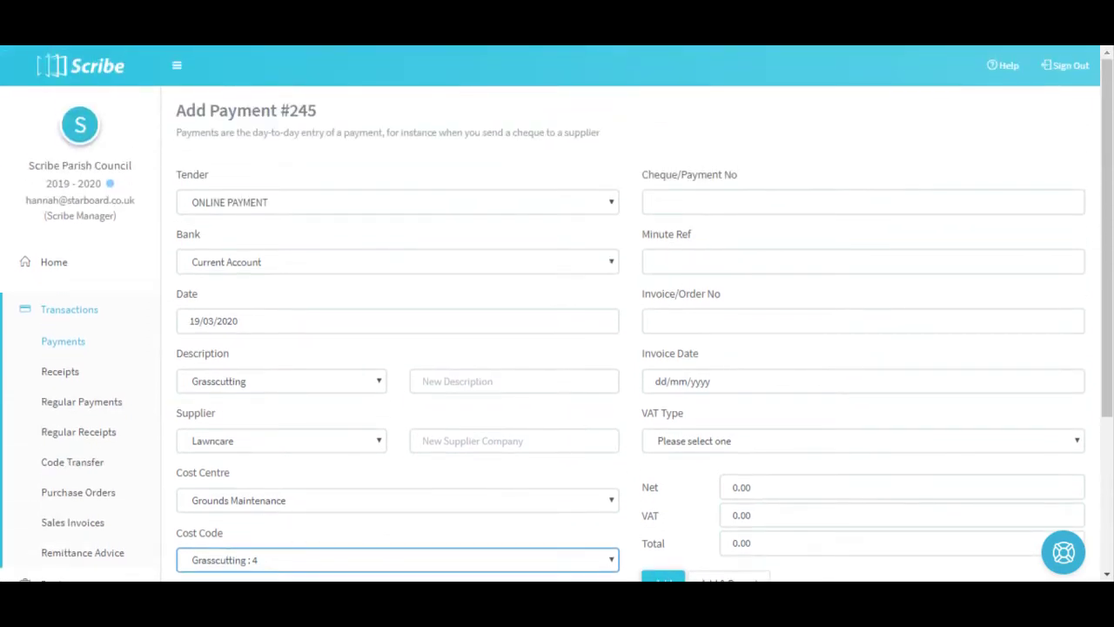
pyautogui.click(862, 202)
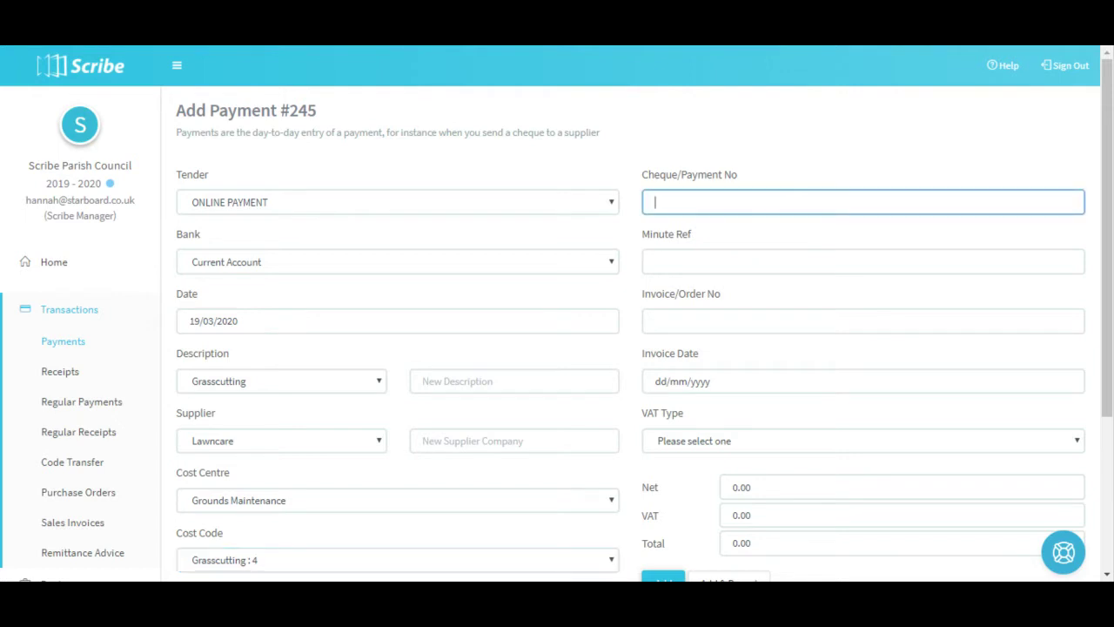
pyautogui.write('65443')
pyautogui.click(662, 321)
pyautogui.write('45444343')
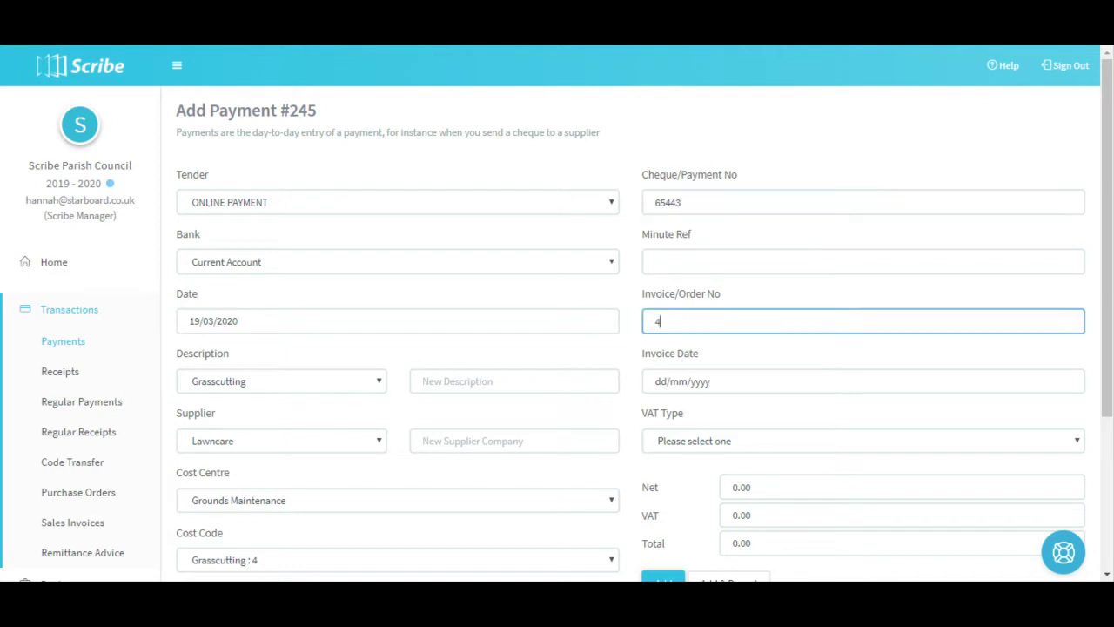
pyautogui.click(798, 391)
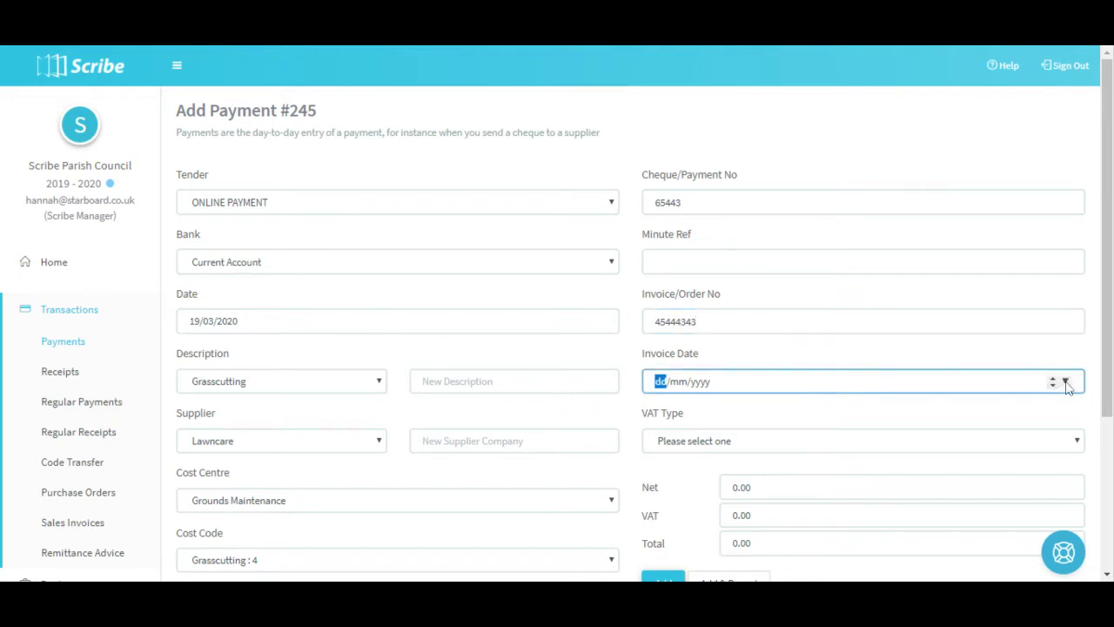
pyautogui.write('05032020')
# Set the VAT type to S: Standard with a net amount of 56 and add the payment.
pyautogui.scroll(-1, 740, 470)
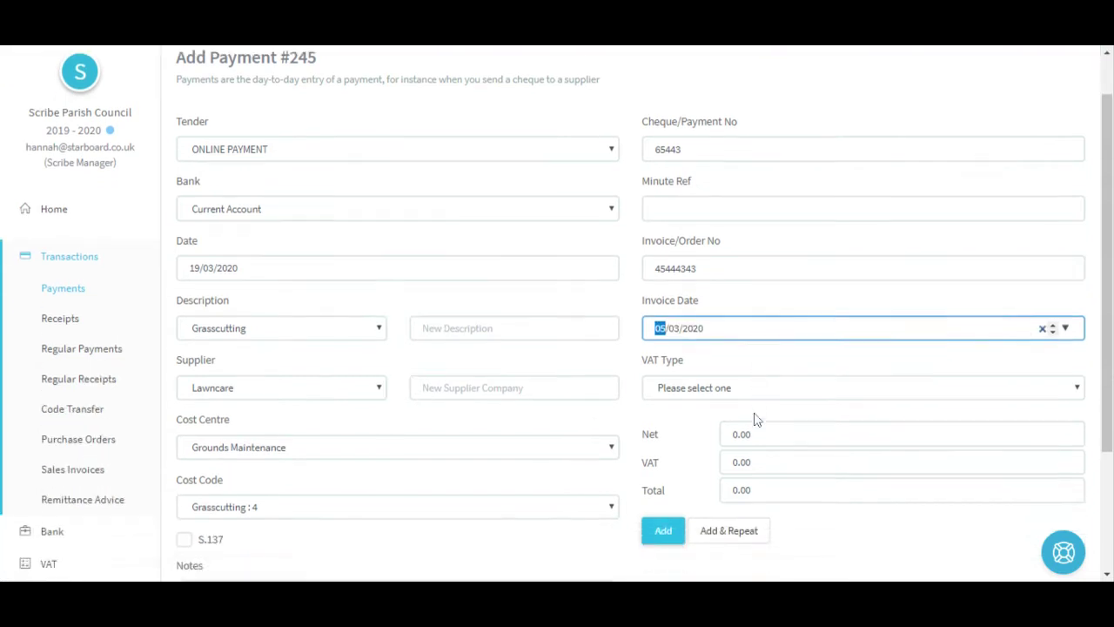
pyautogui.click(695, 369)
pyautogui.click(697, 405)
pyautogui.press('Tab')
pyautogui.write('56')
pyautogui.press('Tab')
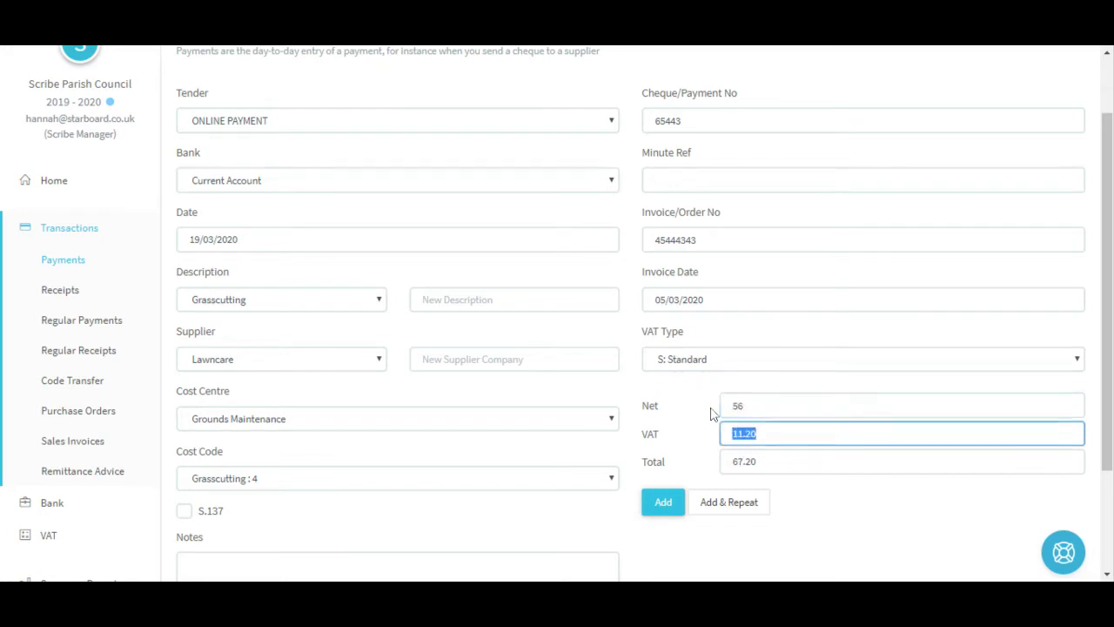
pyautogui.press('Right')
pyautogui.click(665, 503)
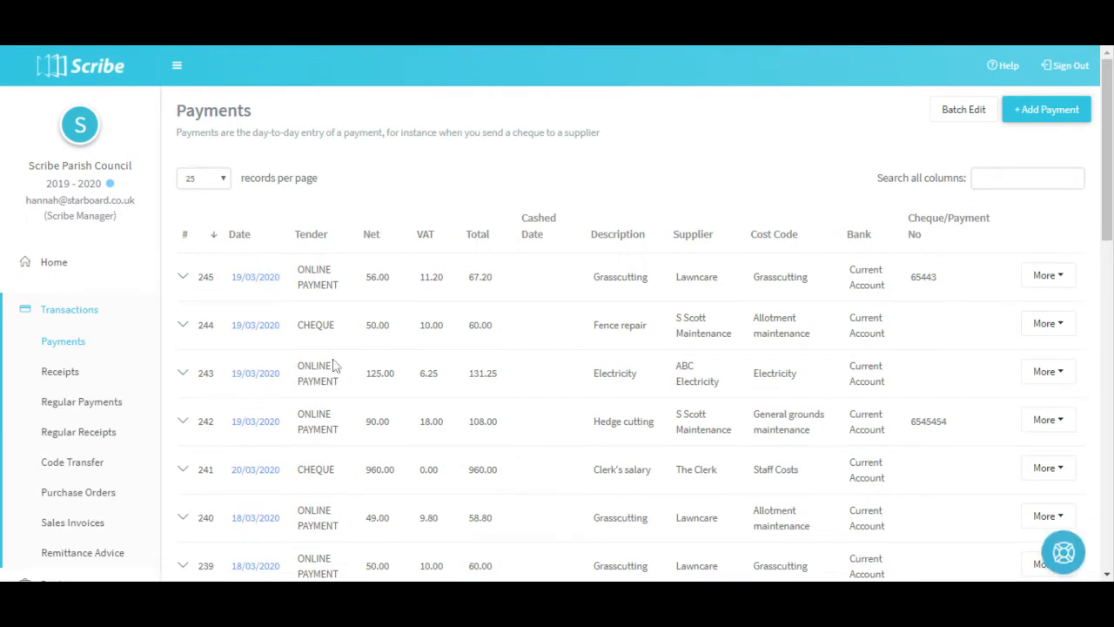
# Open payment 245 from the payments list to review its details and save it.
pyautogui.click(255, 283)
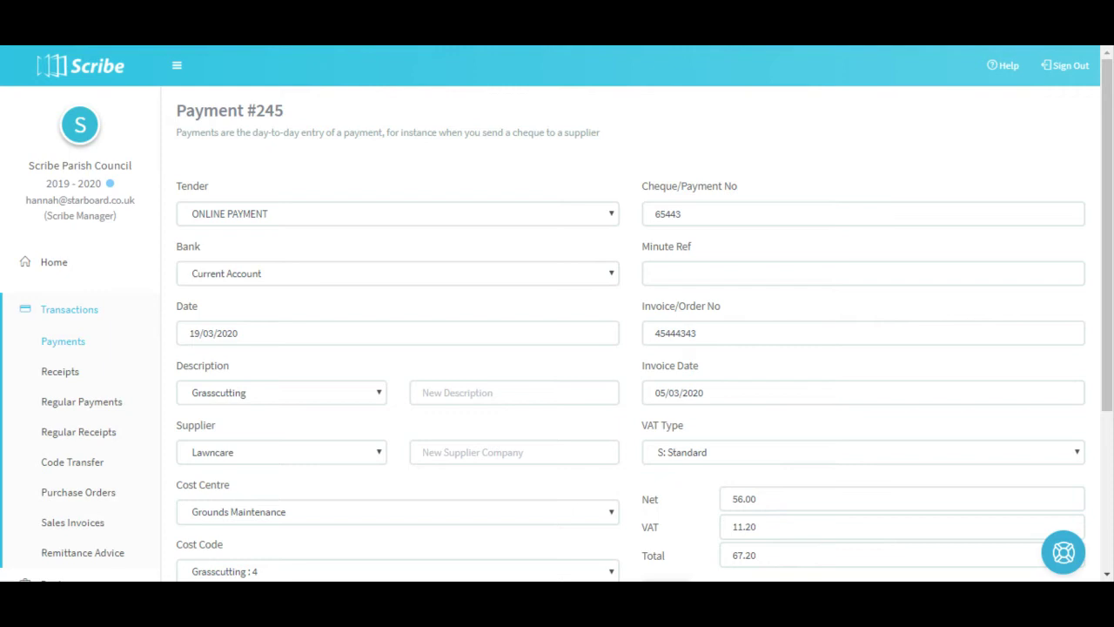
pyautogui.scroll(-1, 557, 313)
pyautogui.click(659, 514)
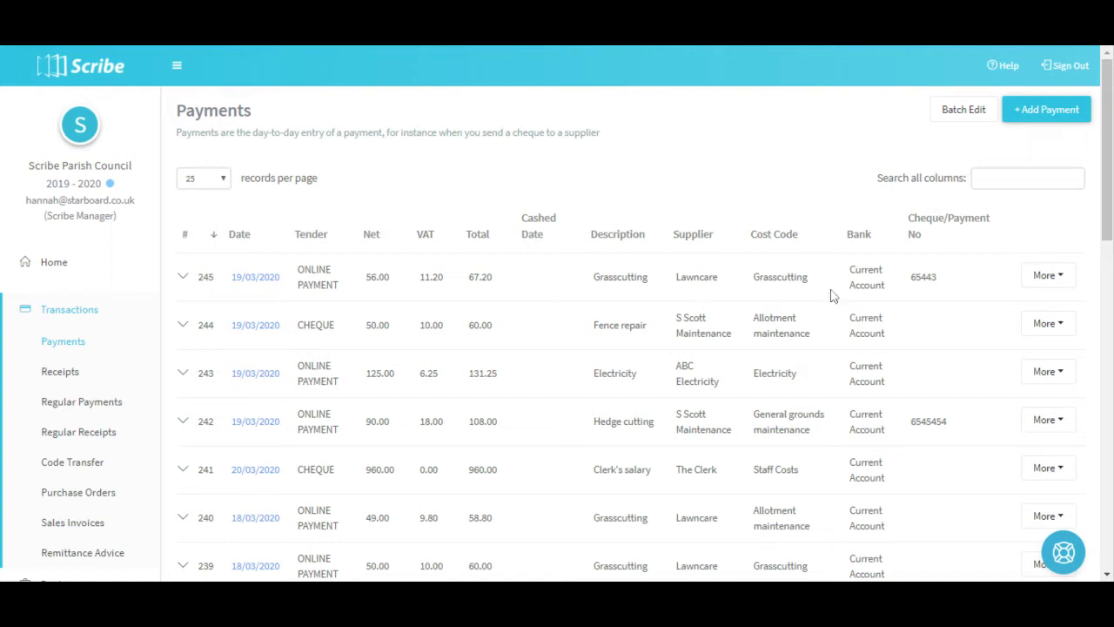
# Start splitting payment 245 and assign the second row to cost code Allotment maintenance : 10 (Allotments).
pyautogui.click(1049, 277)
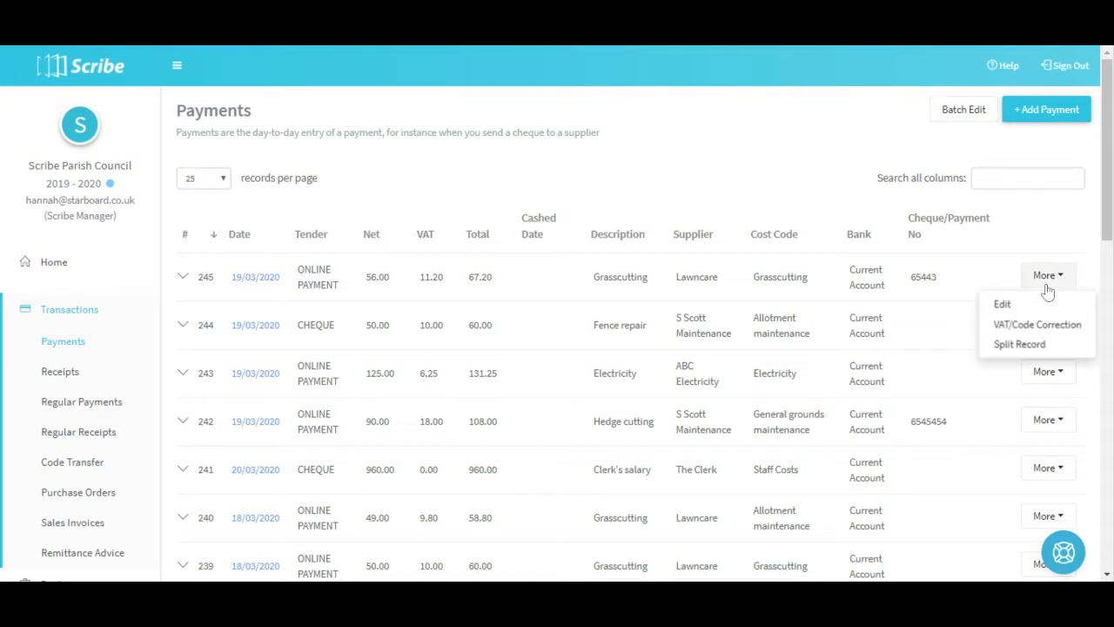
pyautogui.click(1021, 347)
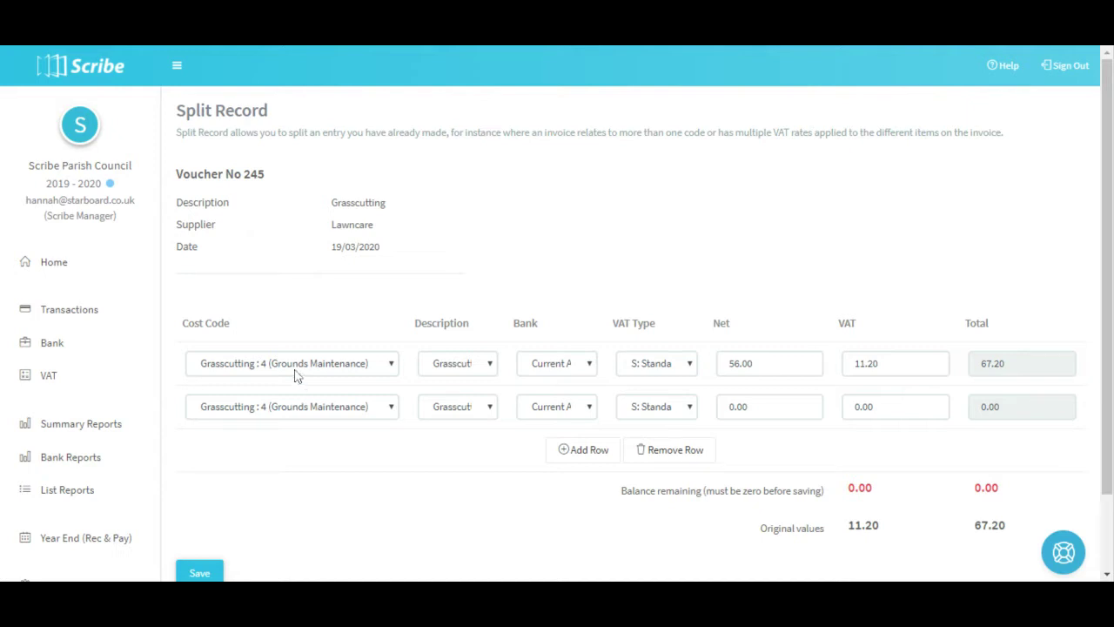
pyautogui.click(270, 411)
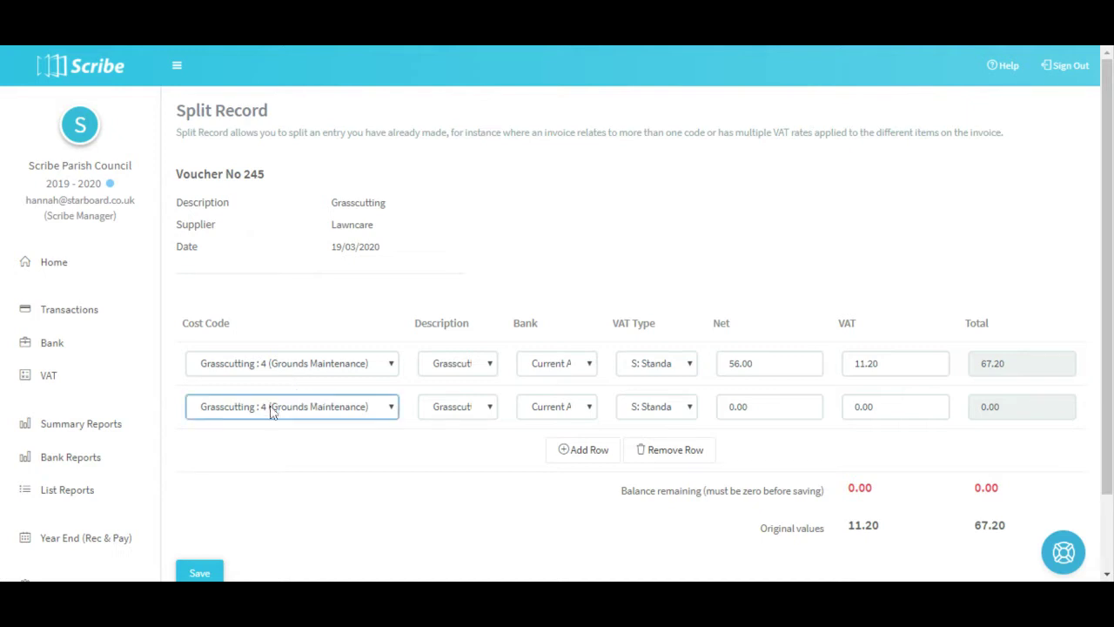
pyautogui.click(290, 255)
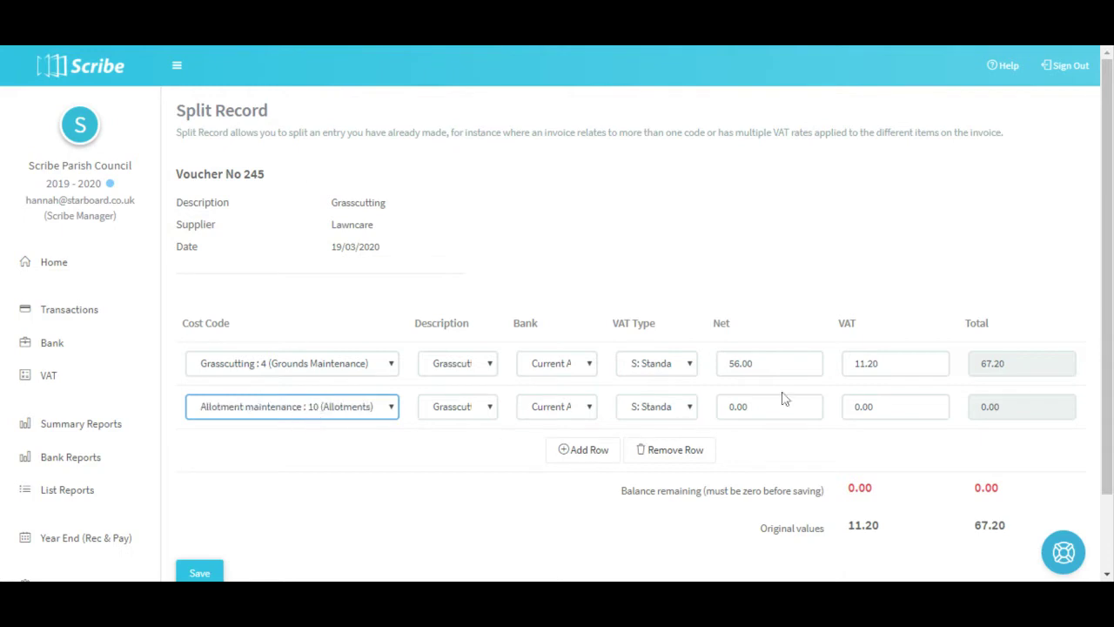
# Divide the net amount into 36 for Grasscutting and 20 for Allotment maintenance, and save the split record.
pyautogui.click(780, 365)
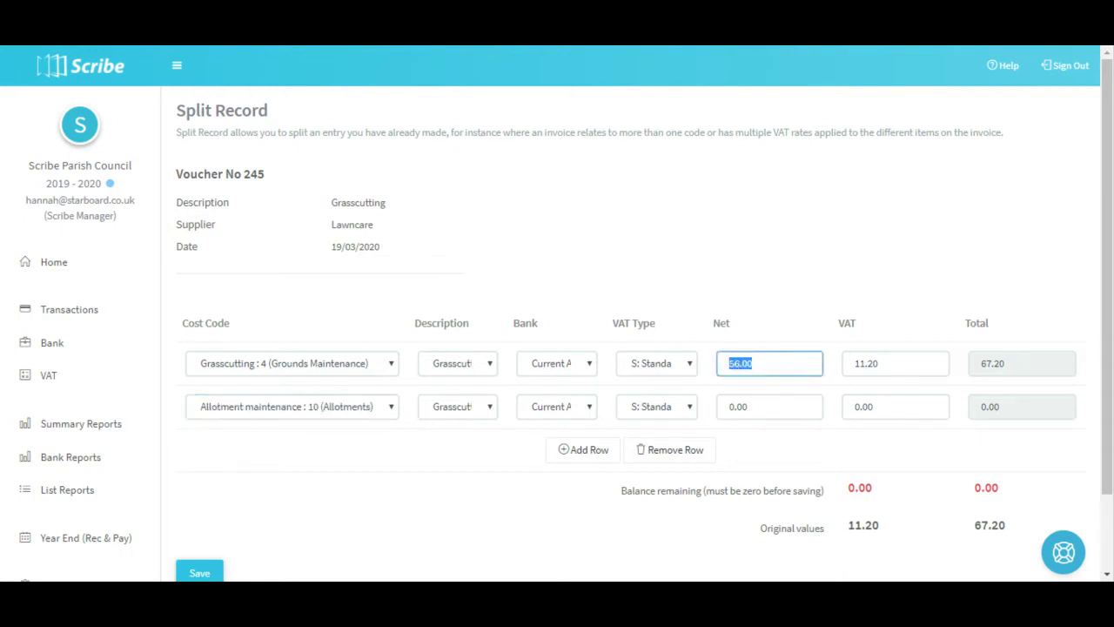
pyautogui.write('36')
pyautogui.click(719, 409)
pyautogui.write('20')
pyautogui.press('Tab')
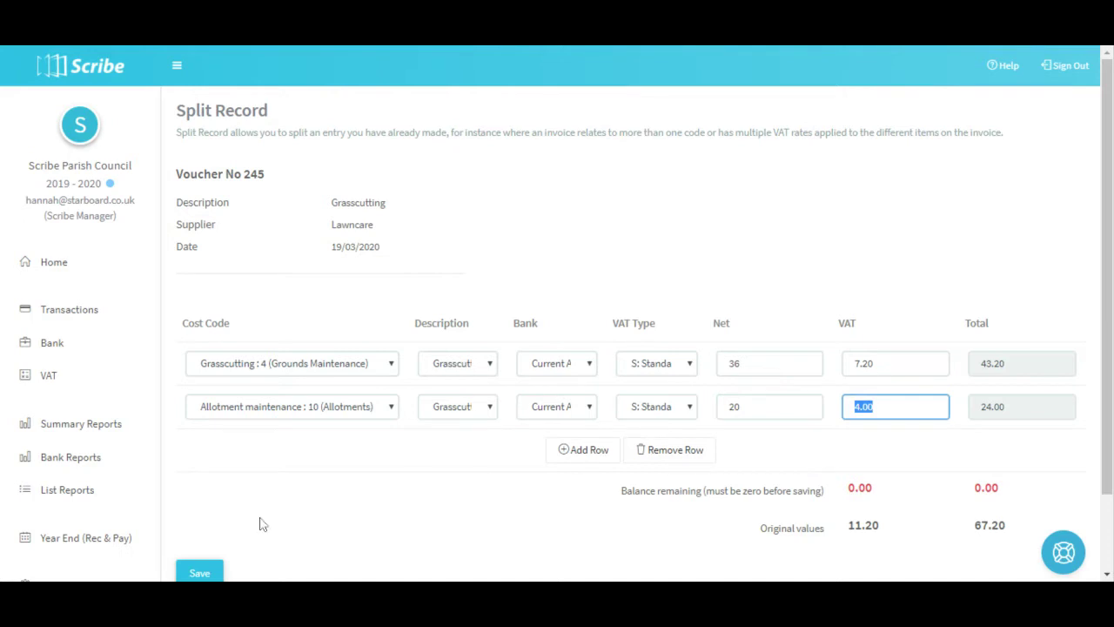
pyautogui.click(188, 575)
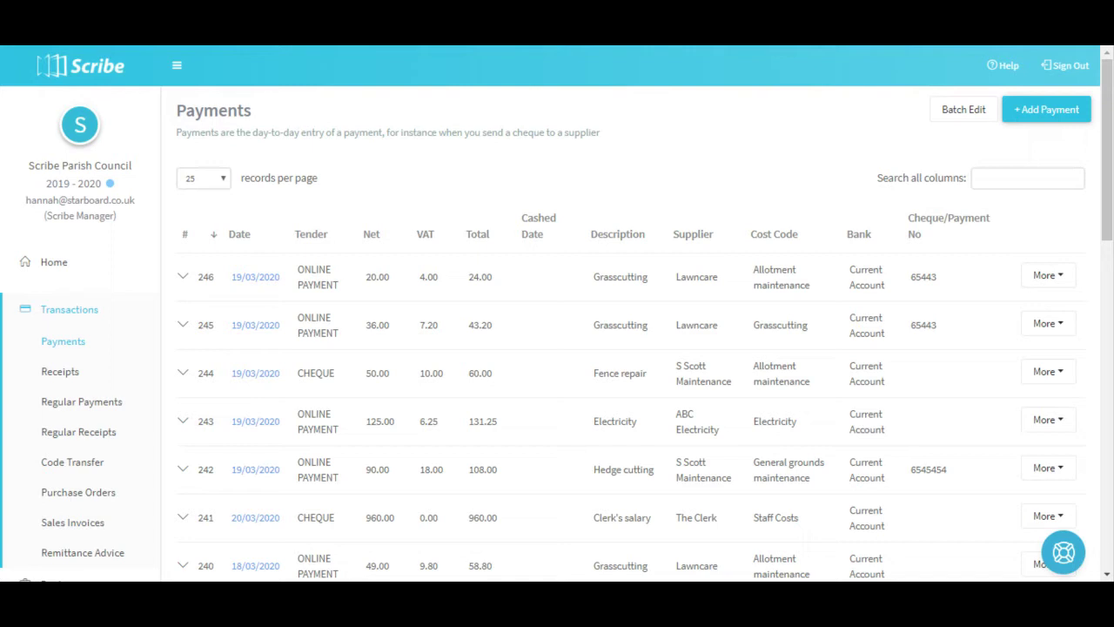
# Open payment 246 for editing and set its net amount to 0.
pyautogui.click(252, 284)
pyautogui.scroll(-1, 465, 360)
pyautogui.moveTo(791, 416); pyautogui.dragTo(707, 424)
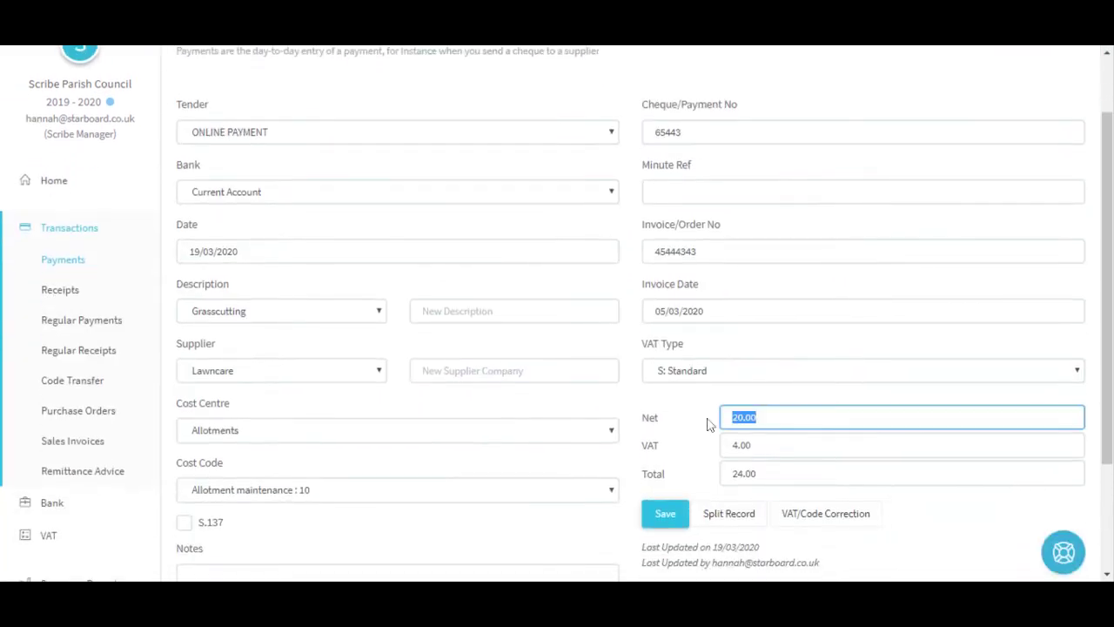
pyautogui.write('0')
pyautogui.press('Tab')
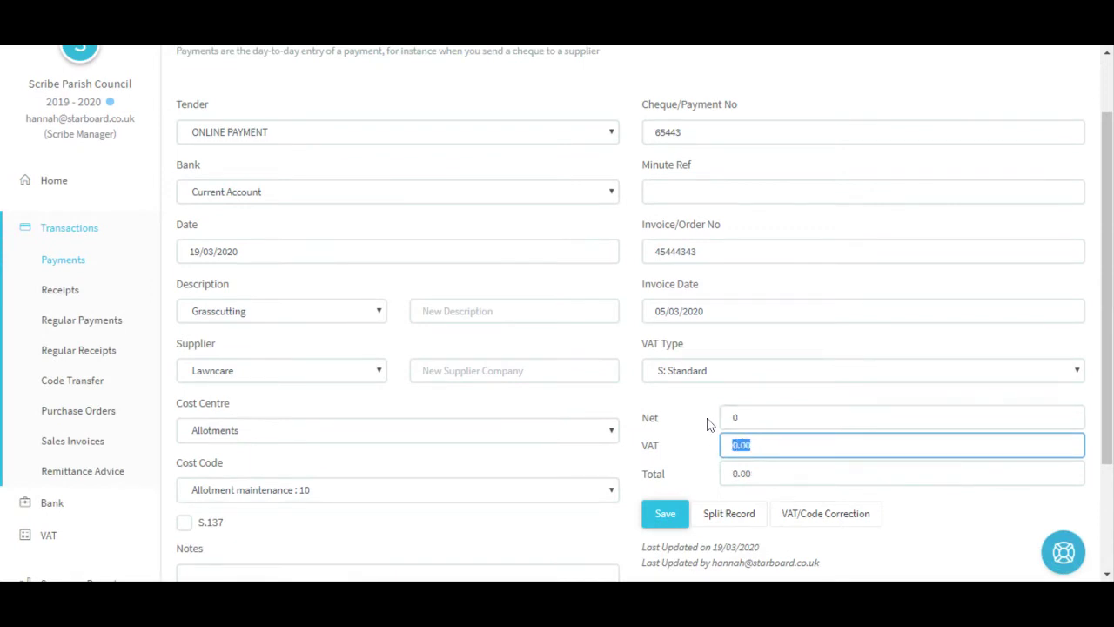
# Add the note "Duplicate of voucher 211" to payment 246 and save the record.
pyautogui.scroll(-1, 281, 540)
pyautogui.click(281, 540)
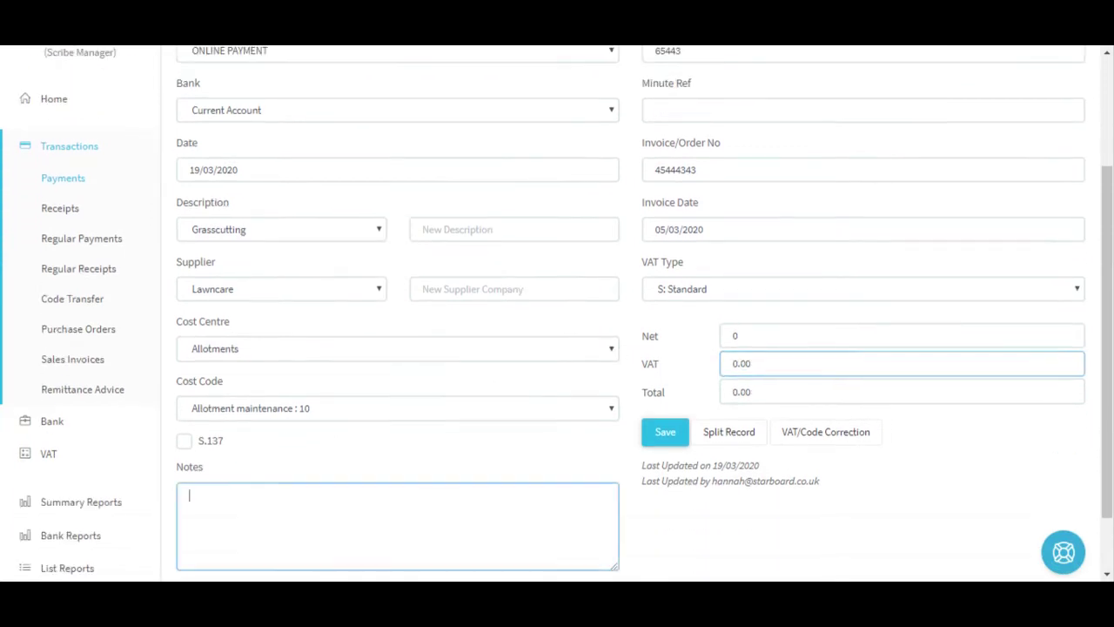
pyautogui.write('Duplicate of voucher 211')
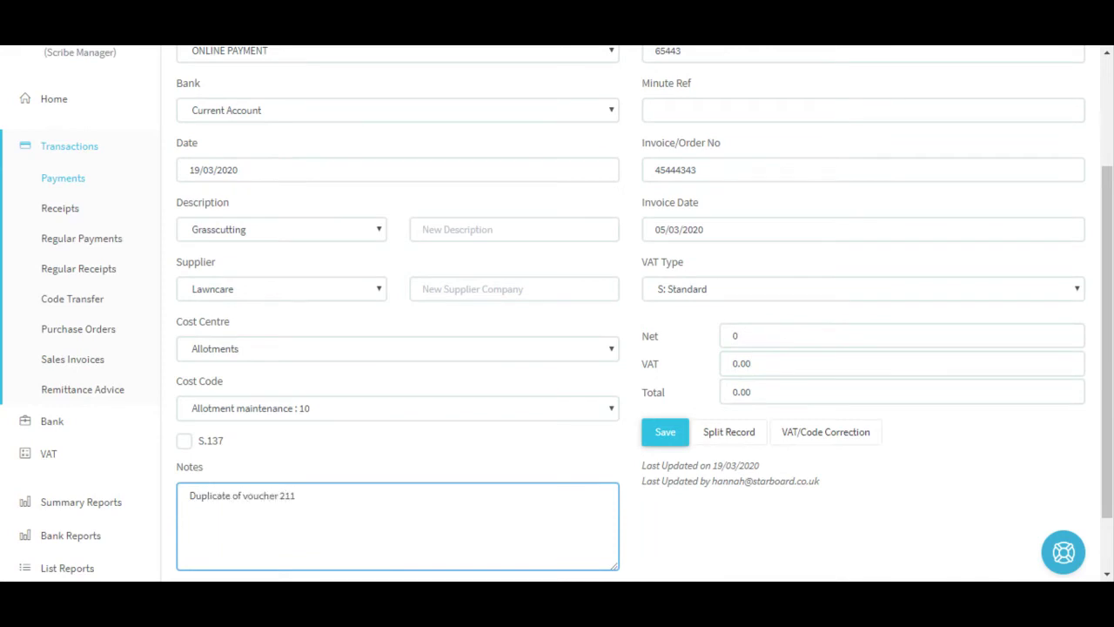
pyautogui.click(665, 444)
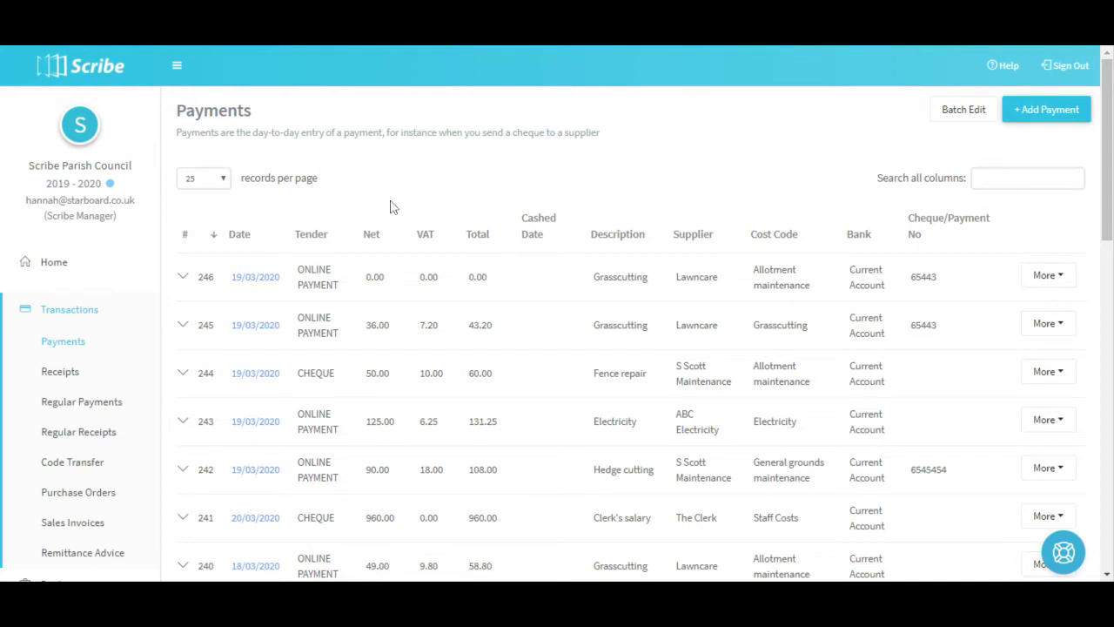
# View the receipts list and open a blank new receipt form.
pyautogui.click(60, 372)
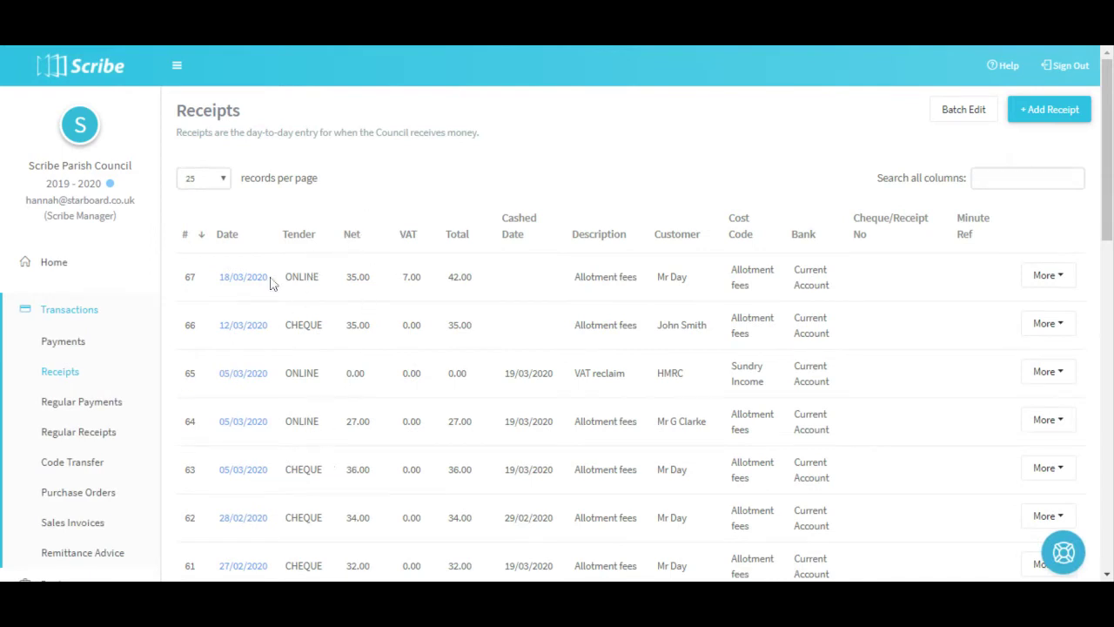
pyautogui.click(1049, 120)
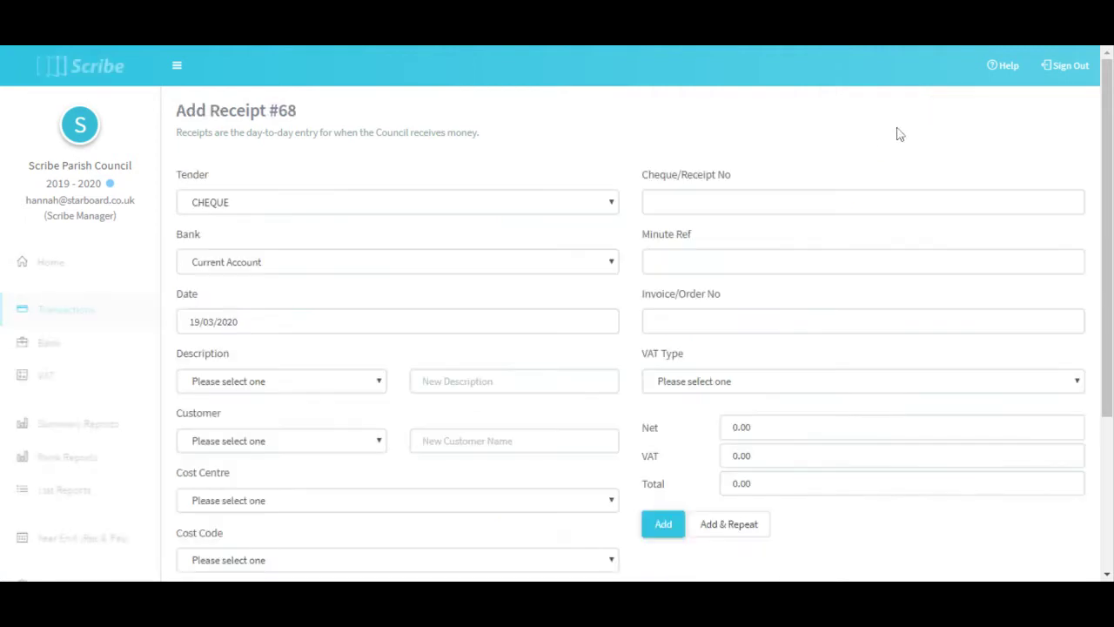
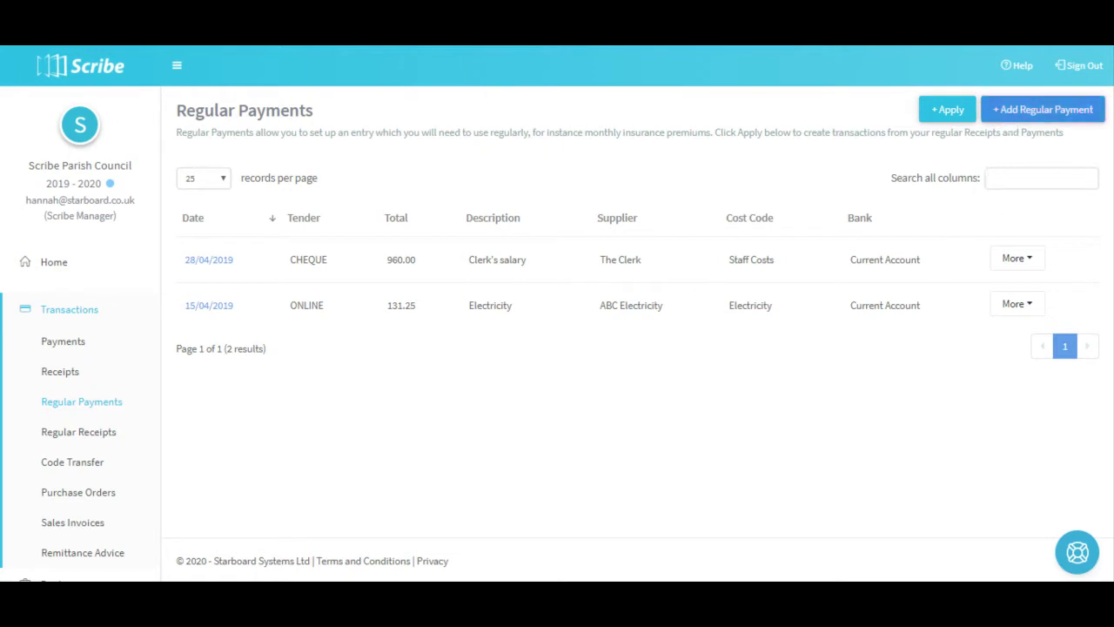
# Open the Clerk's salary regular payment, review its details and save it.
pyautogui.click(205, 263)
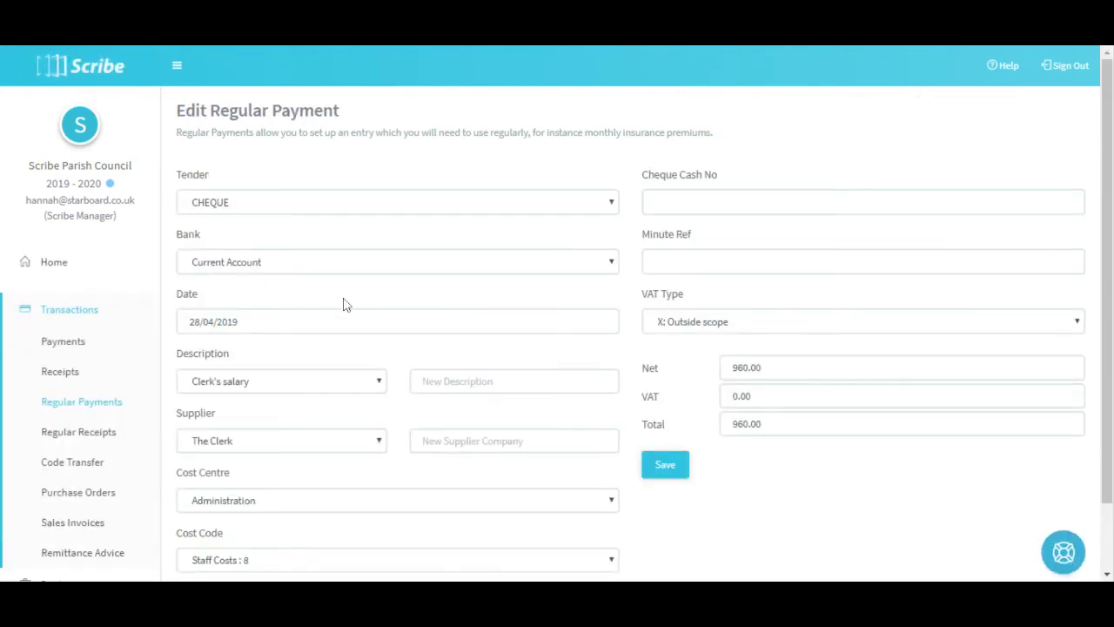
pyautogui.scroll(-2, 344, 304)
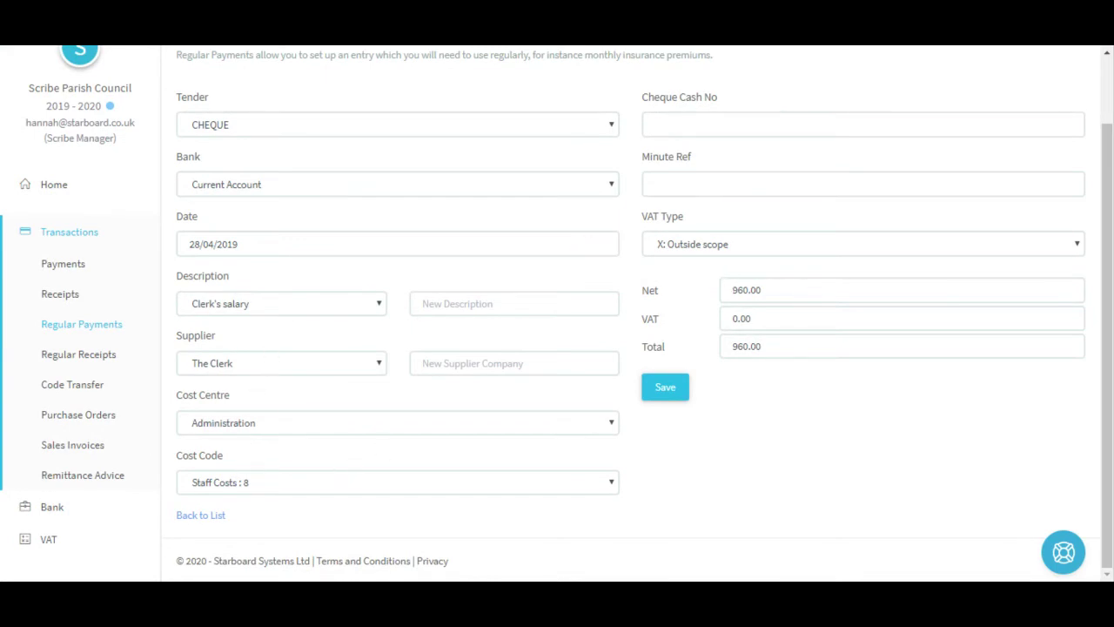
pyautogui.click(647, 394)
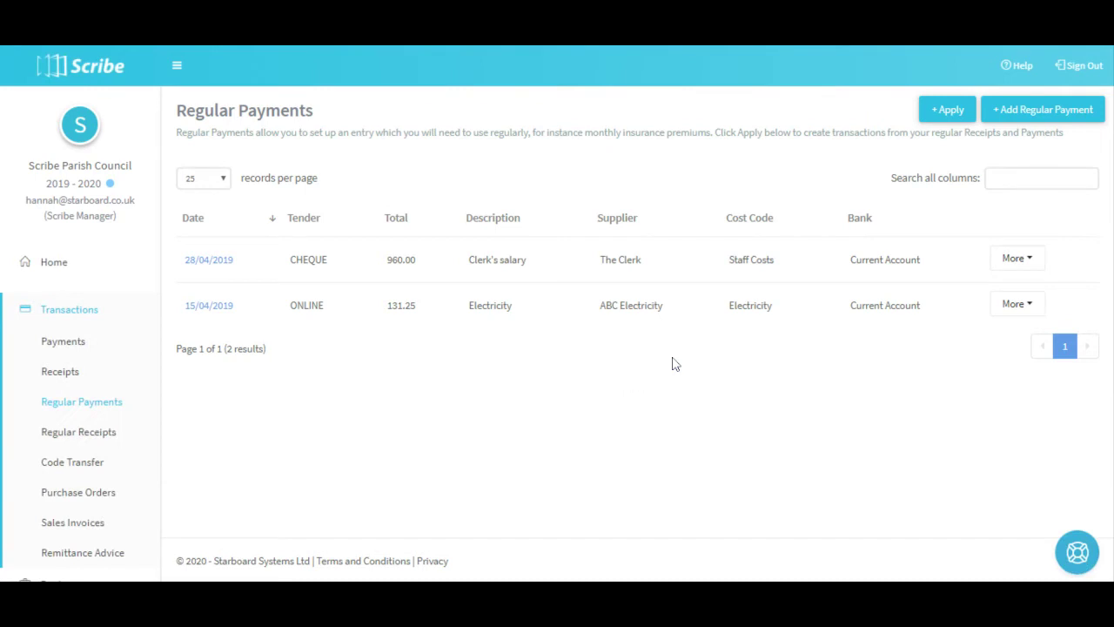
# Apply the Clerk's salary regular payment as a new transaction.
pyautogui.click(952, 110)
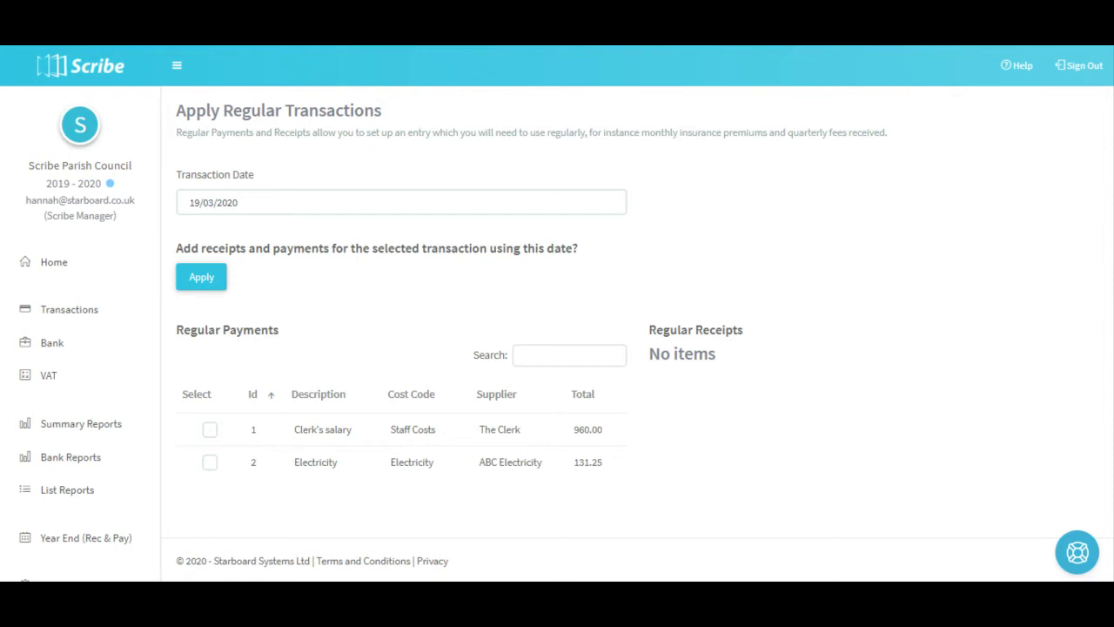
pyautogui.click(209, 432)
pyautogui.click(204, 278)
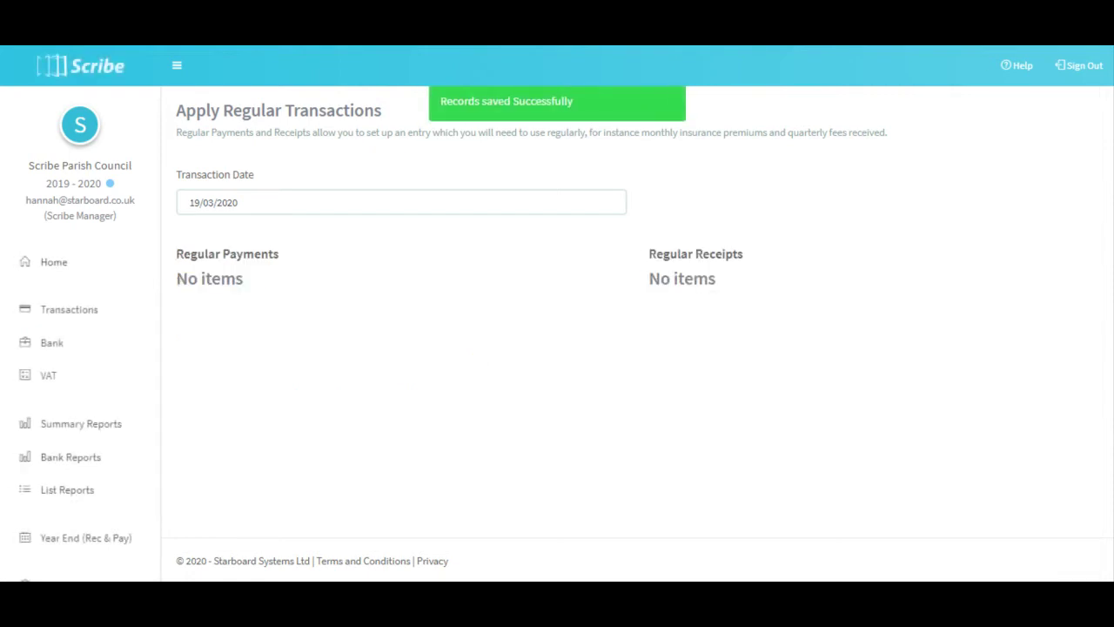
# Check the payments list for the applied Clerk's salary entry and return to the regular payments.
pyautogui.click(61, 313)
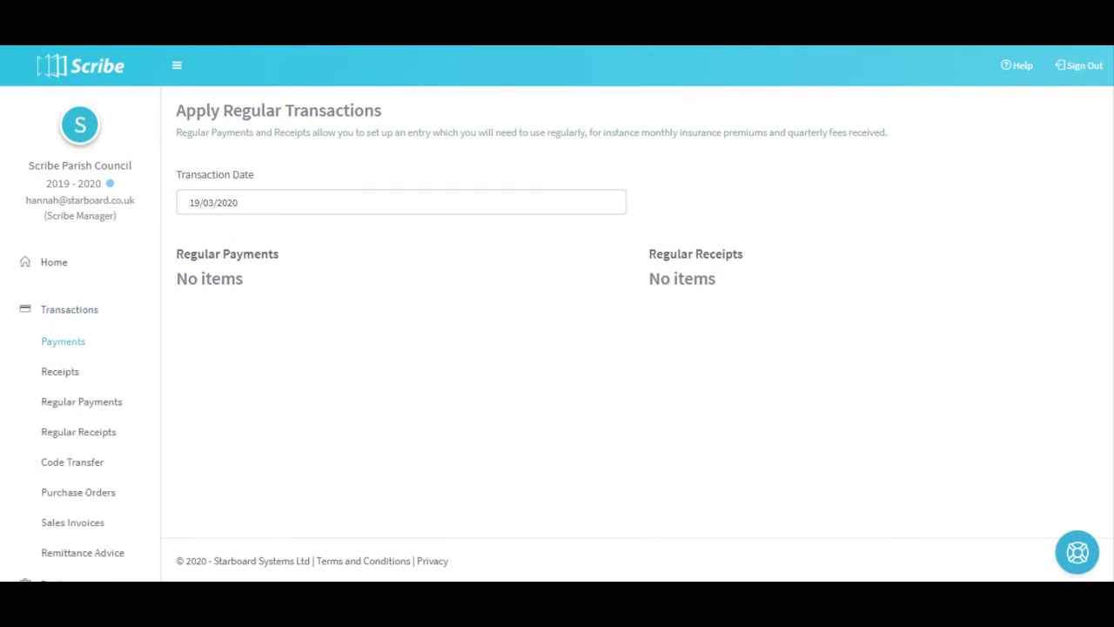
pyautogui.click(63, 342)
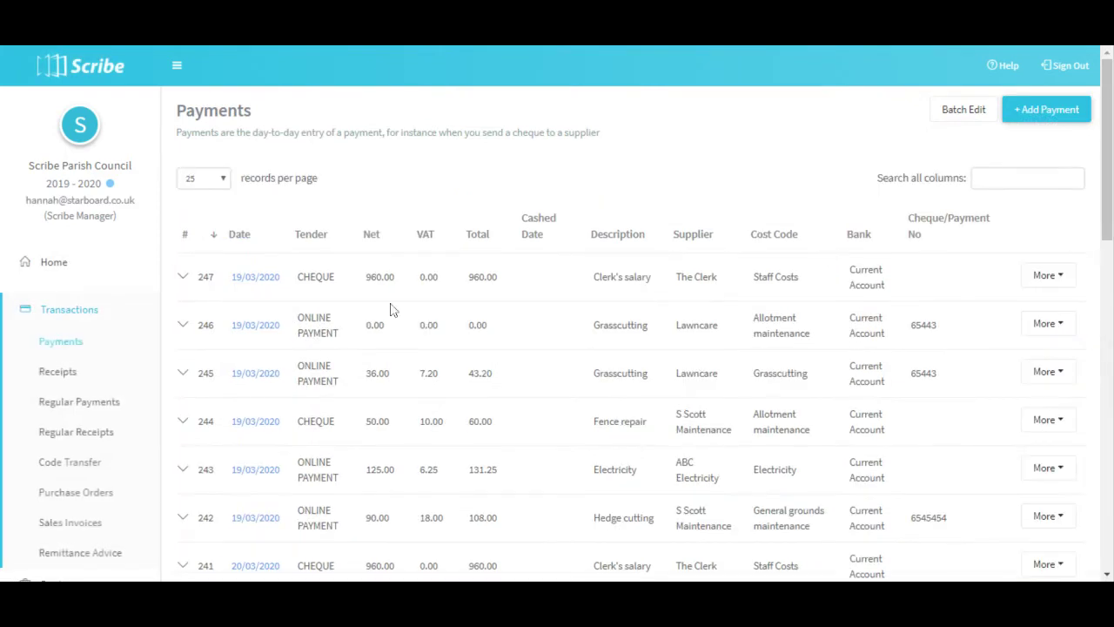
pyautogui.click(87, 403)
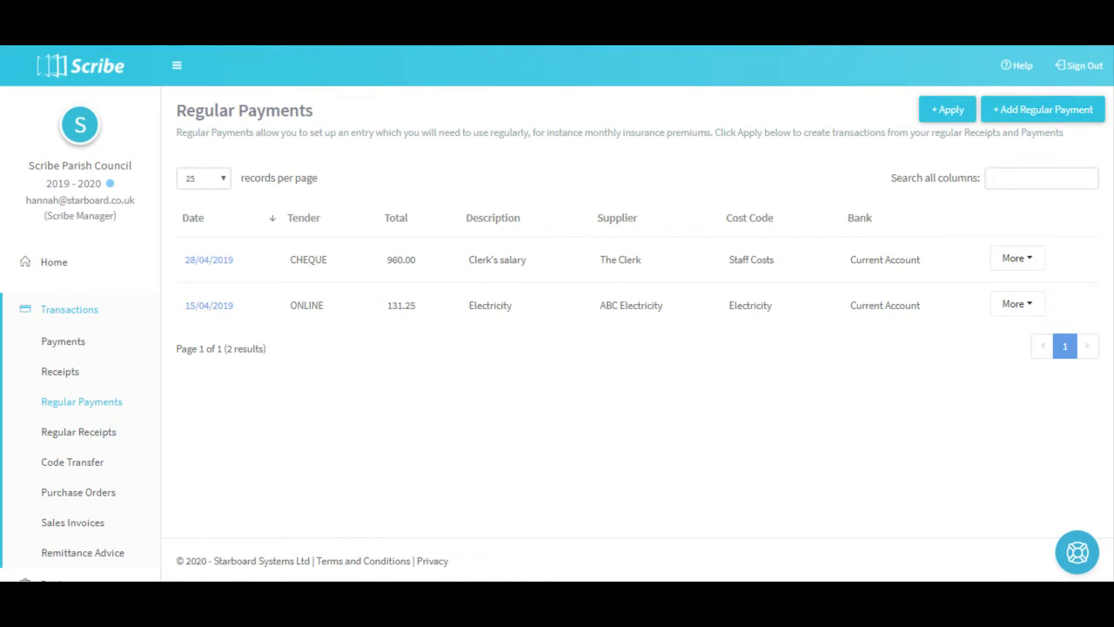
# Start a new sales invoice with tender ONLINE PAYMENT and the due date 31/03/2020.
pyautogui.scroll(-3, 148, 406)
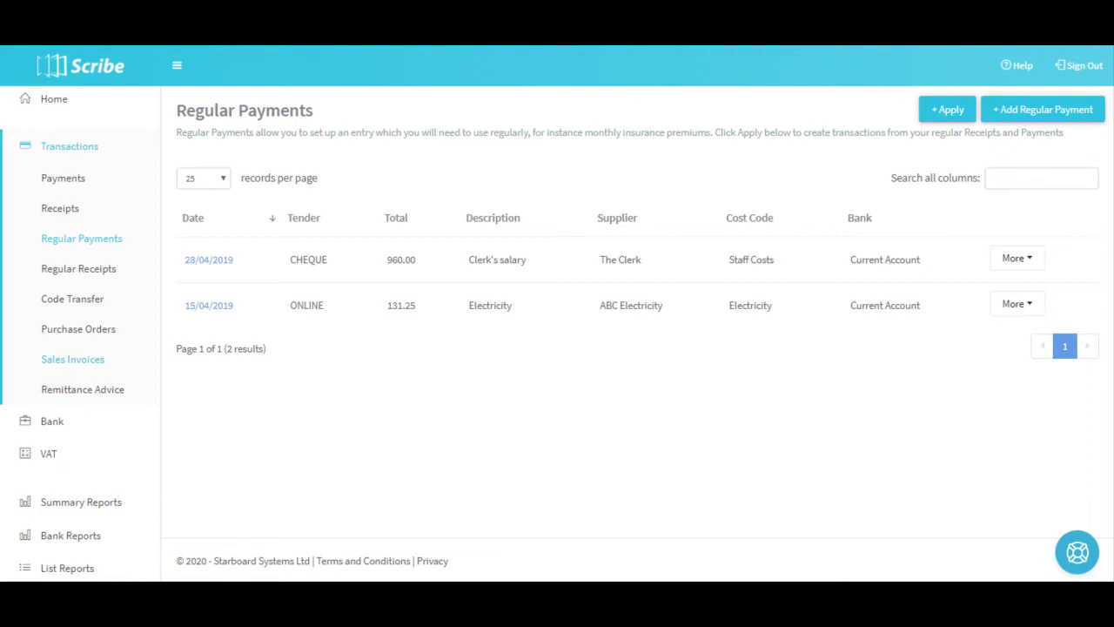
pyautogui.click(75, 360)
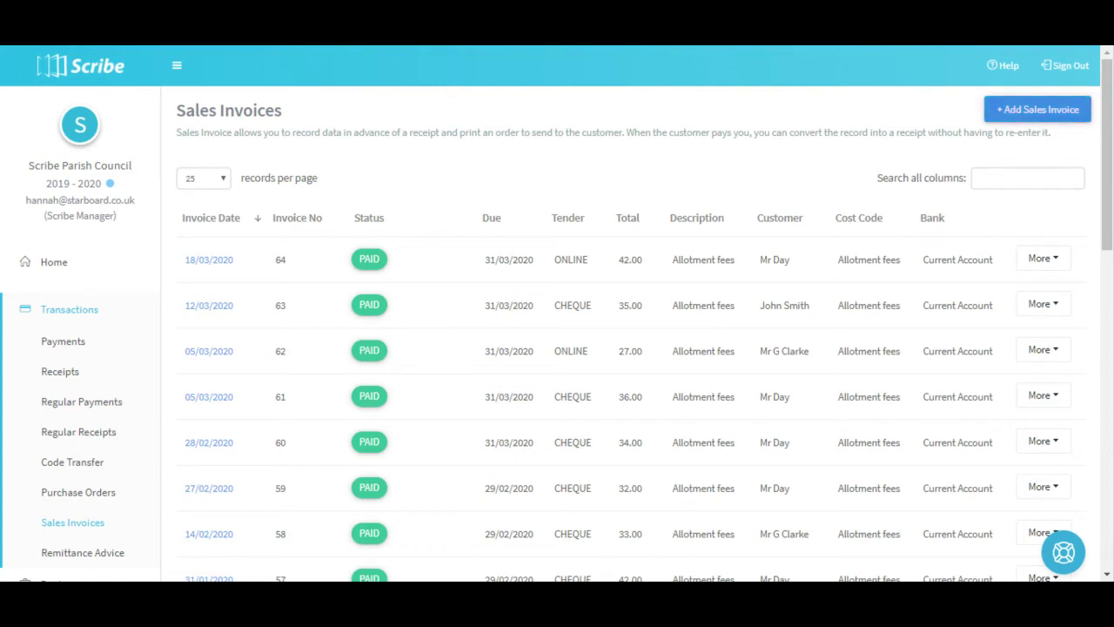
pyautogui.click(1034, 113)
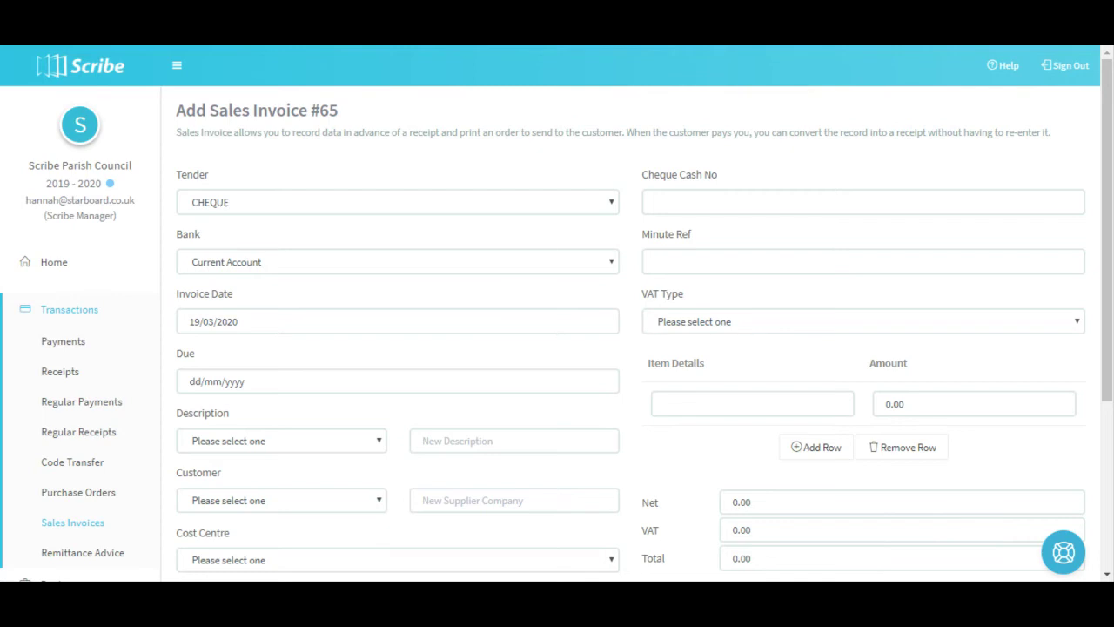
pyautogui.click(235, 212)
pyautogui.click(239, 242)
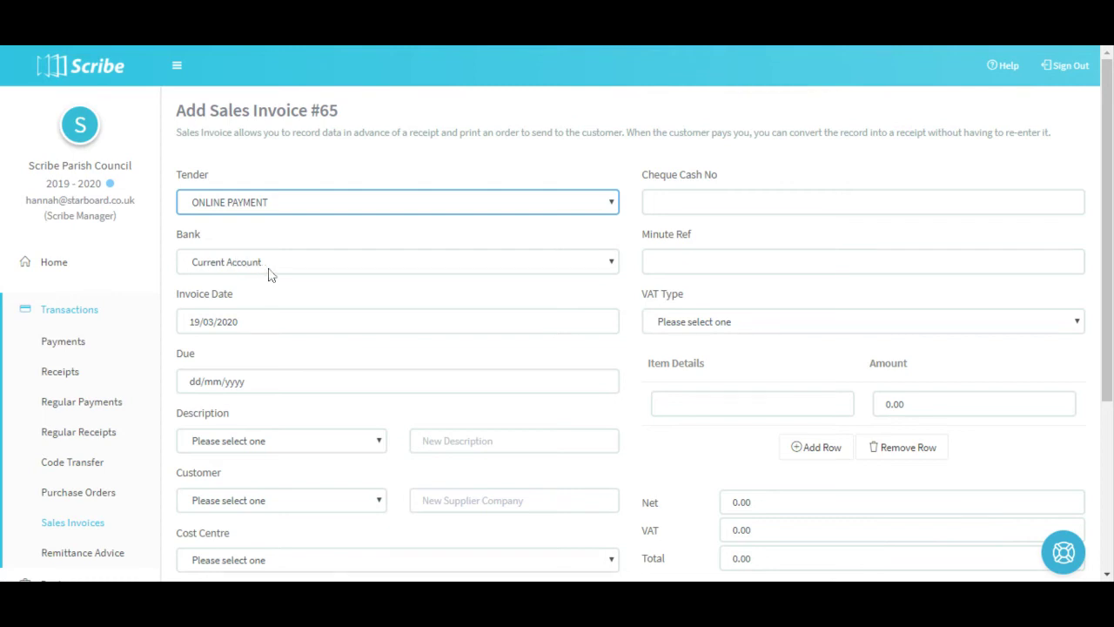
pyautogui.scroll(-1, 270, 275)
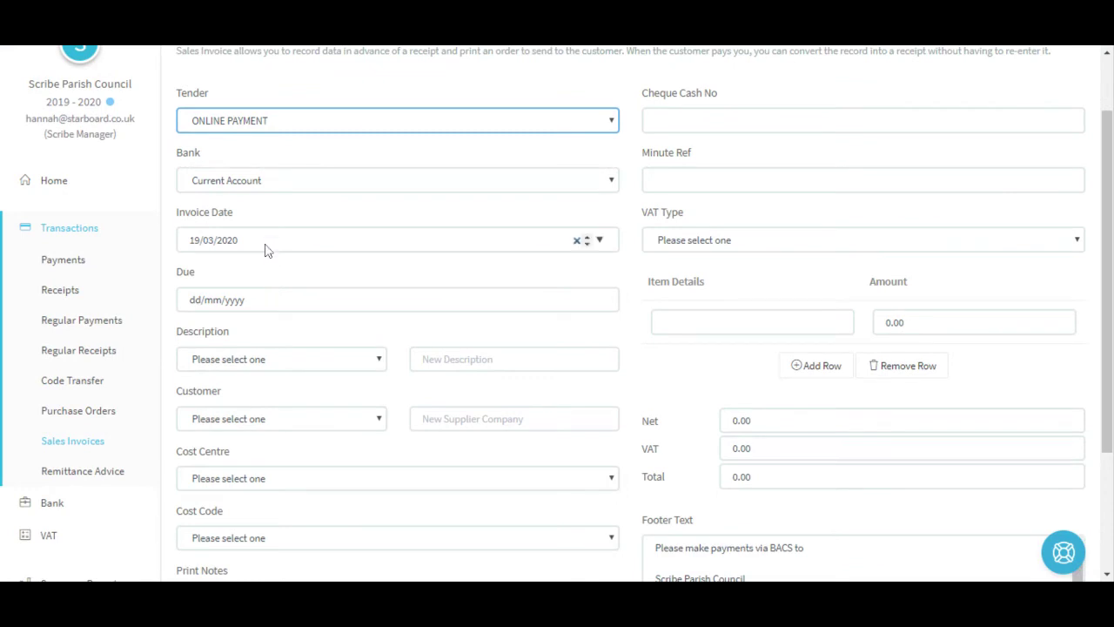
pyautogui.click(604, 301)
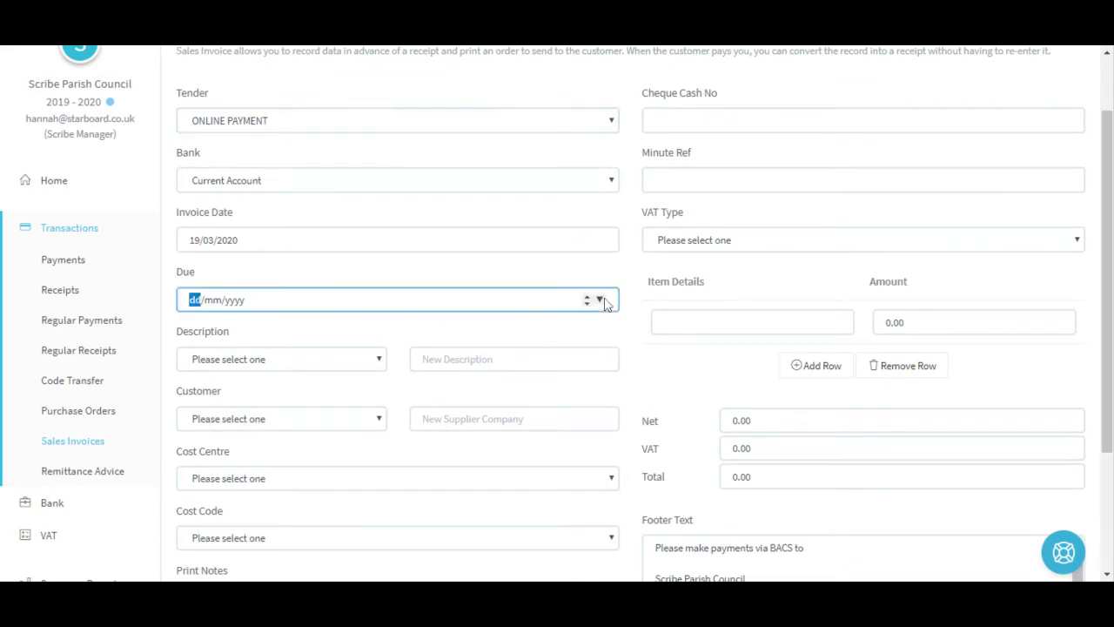
pyautogui.write('31/03/2020')
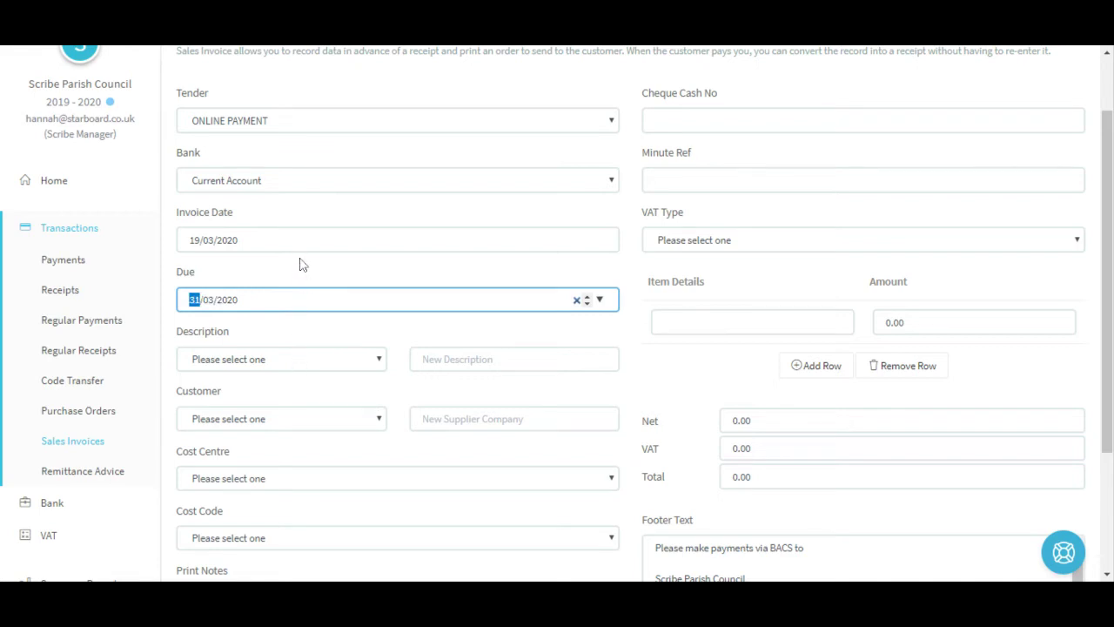
# Set the invoice description to Allotment fees, choose the customer, and assign cost centre Income with cost code Allotment fees : 3.
pyautogui.scroll(-1, 299, 270)
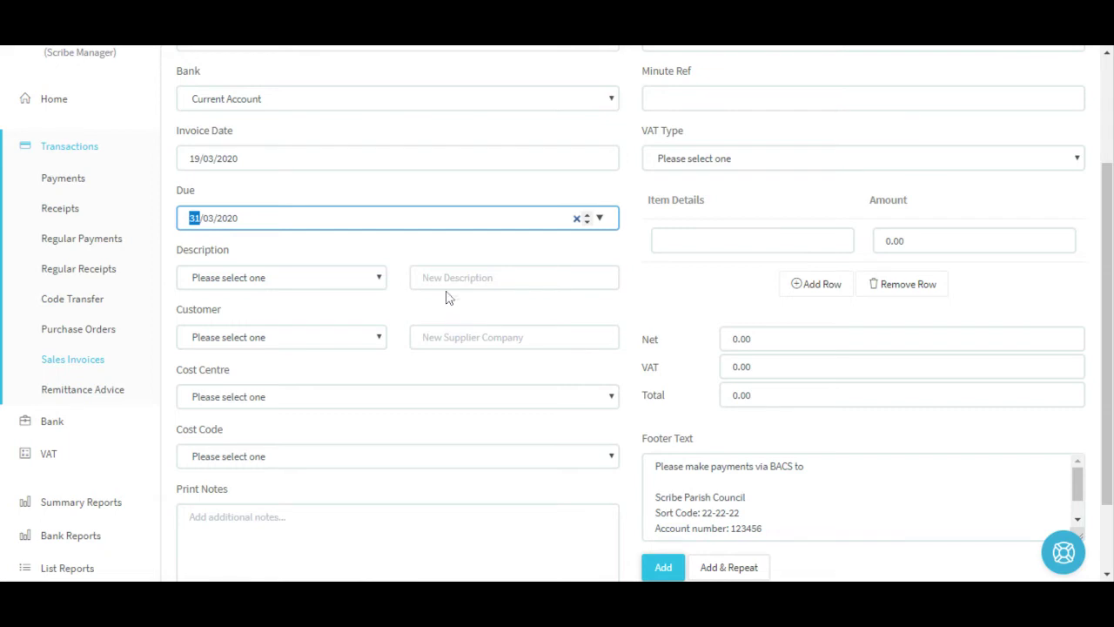
pyautogui.click(273, 288)
pyautogui.click(266, 320)
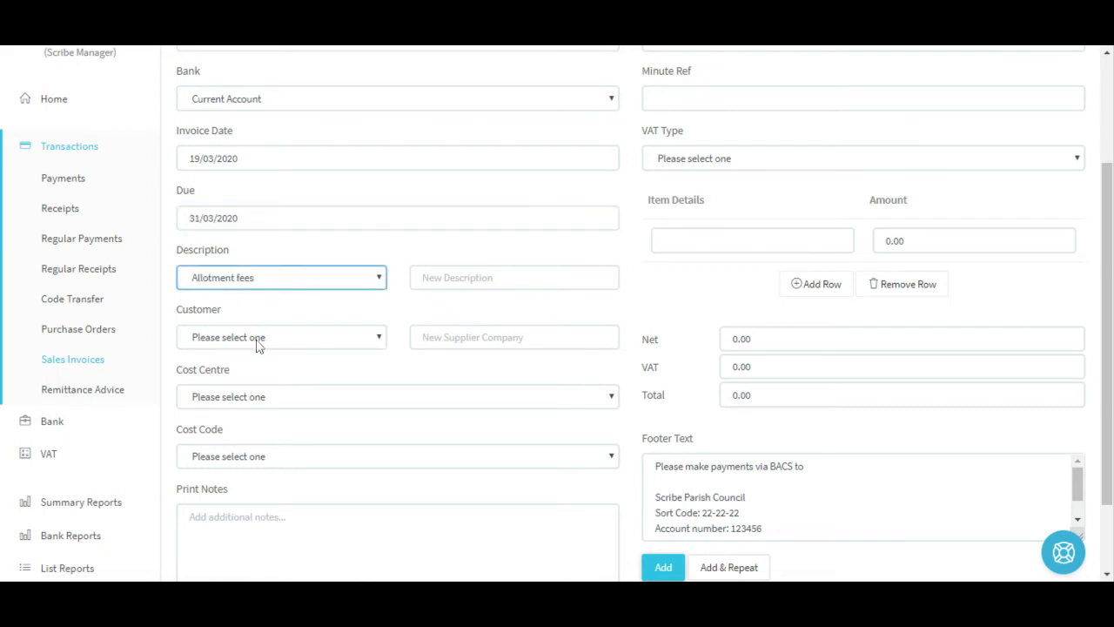
pyautogui.click(256, 345)
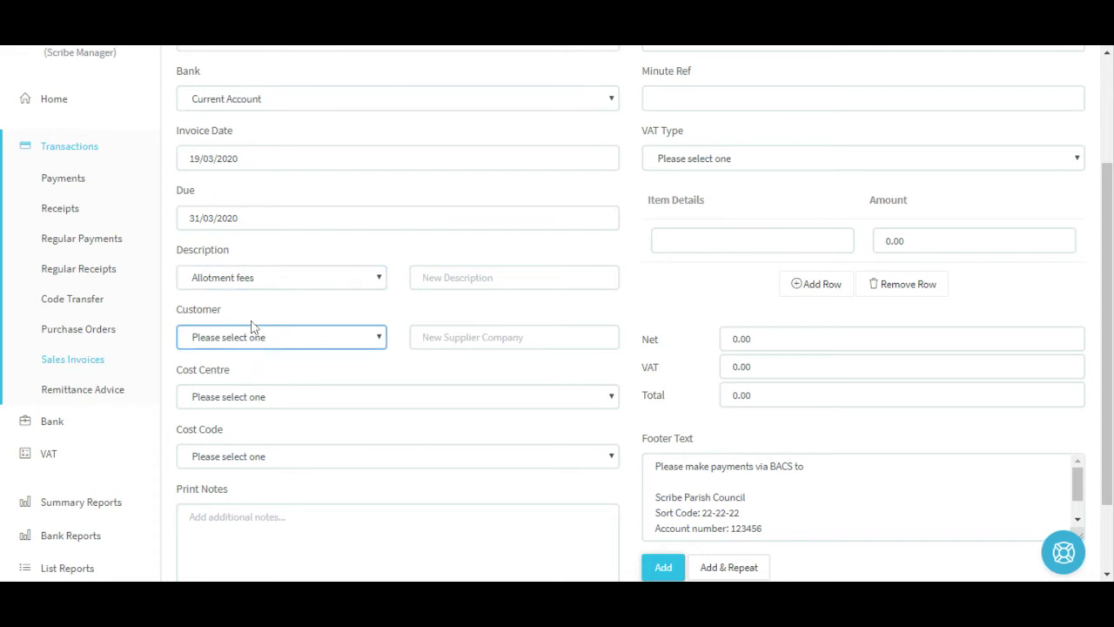
pyautogui.click(252, 326)
pyautogui.click(283, 403)
pyautogui.click(224, 500)
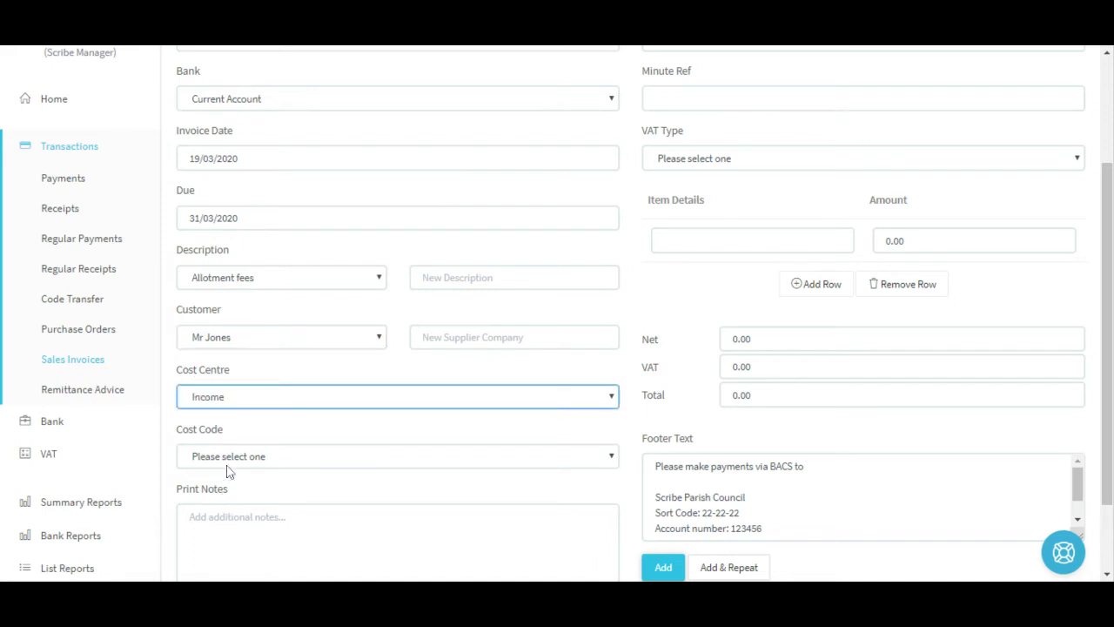
pyautogui.click(251, 464)
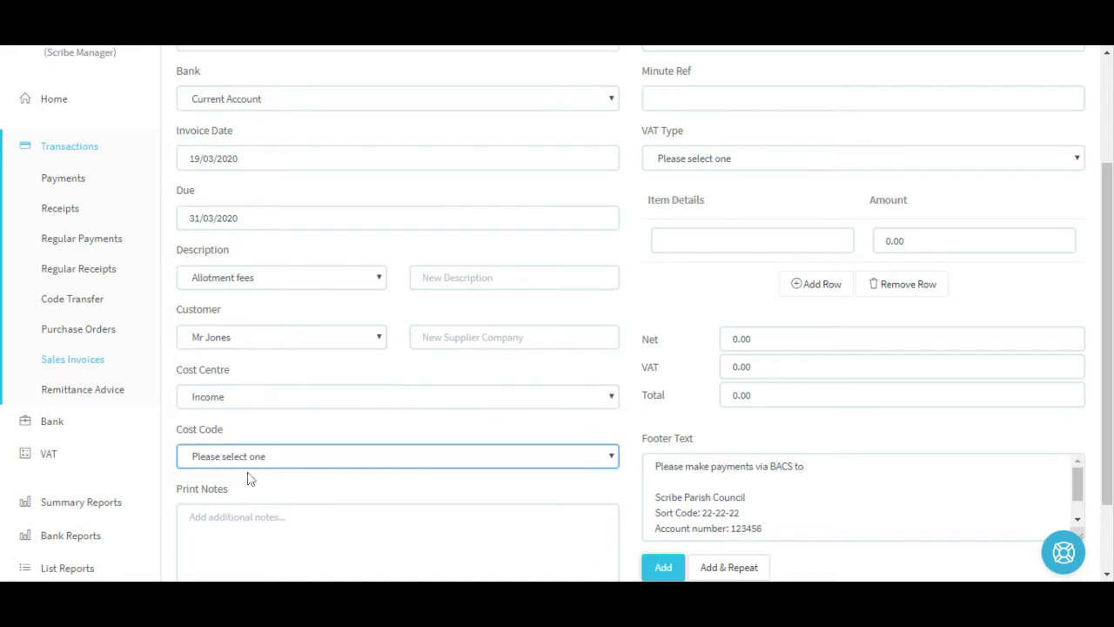
pyautogui.click(247, 478)
pyautogui.scroll(-2, 316, 450)
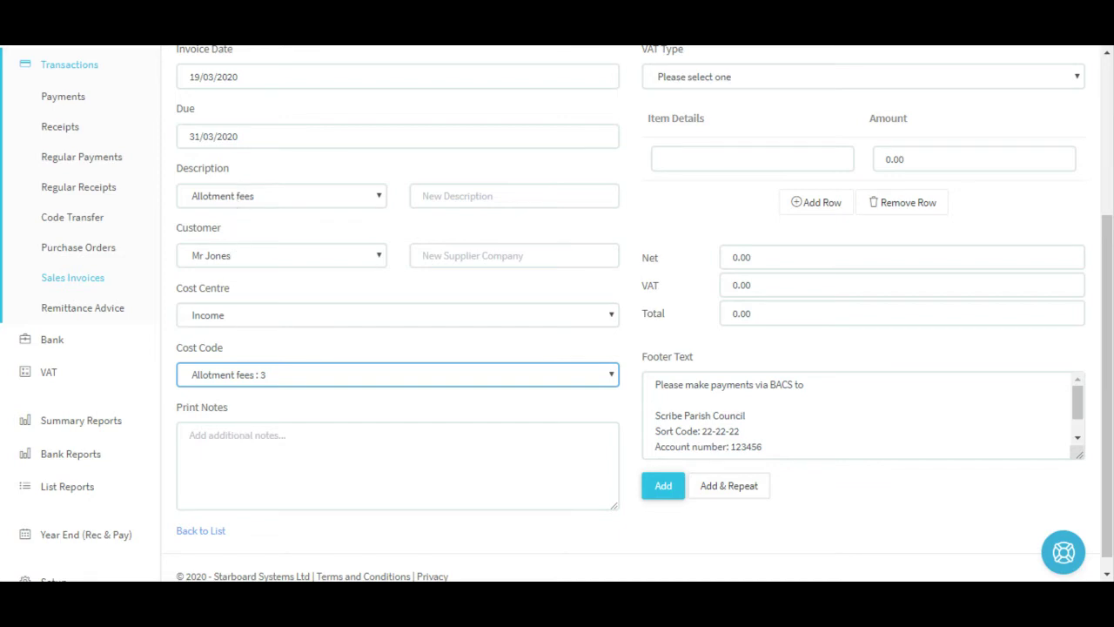
# Set the VAT type to X: Outside scope and enter the first invoice item as Plot 33 with amount 20.
pyautogui.scroll(3, 261, 465)
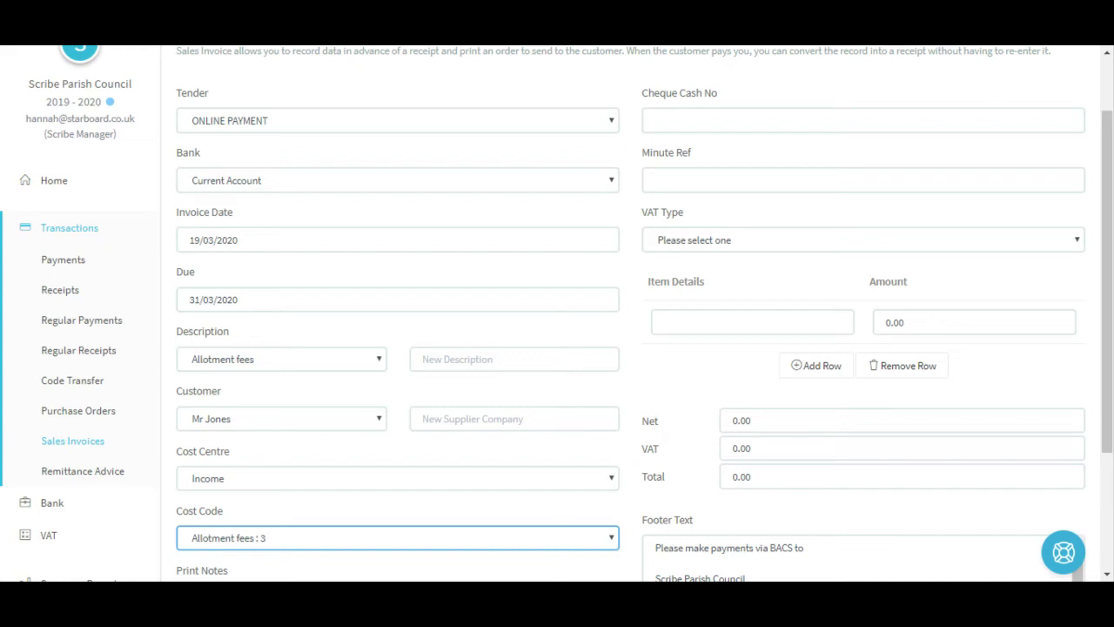
pyautogui.click(692, 241)
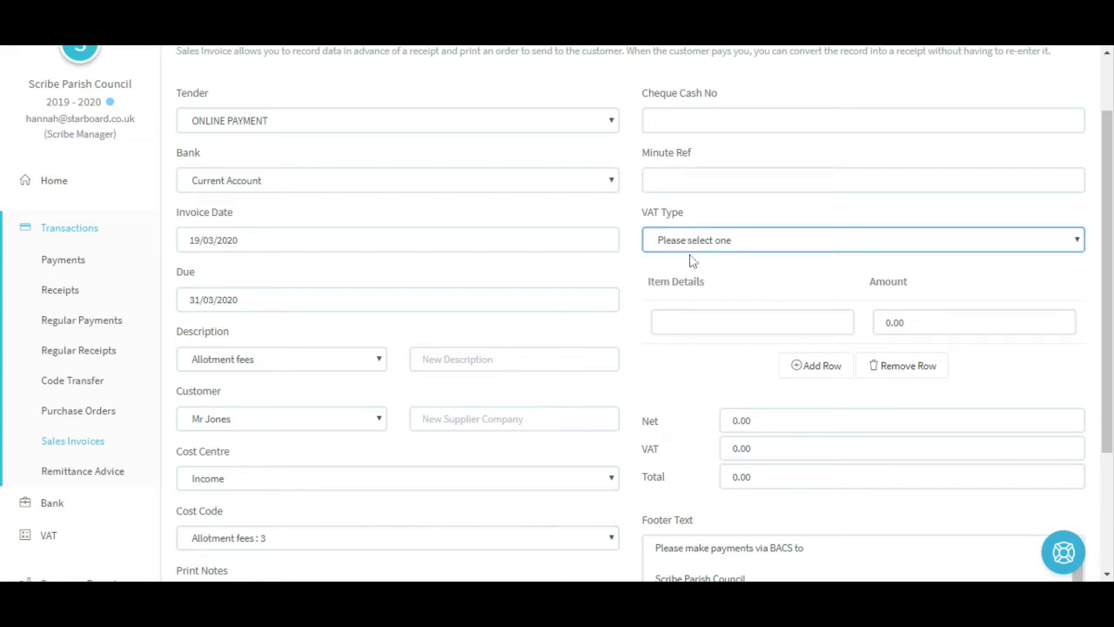
pyautogui.press('x')
pyautogui.scroll(-1, 691, 293)
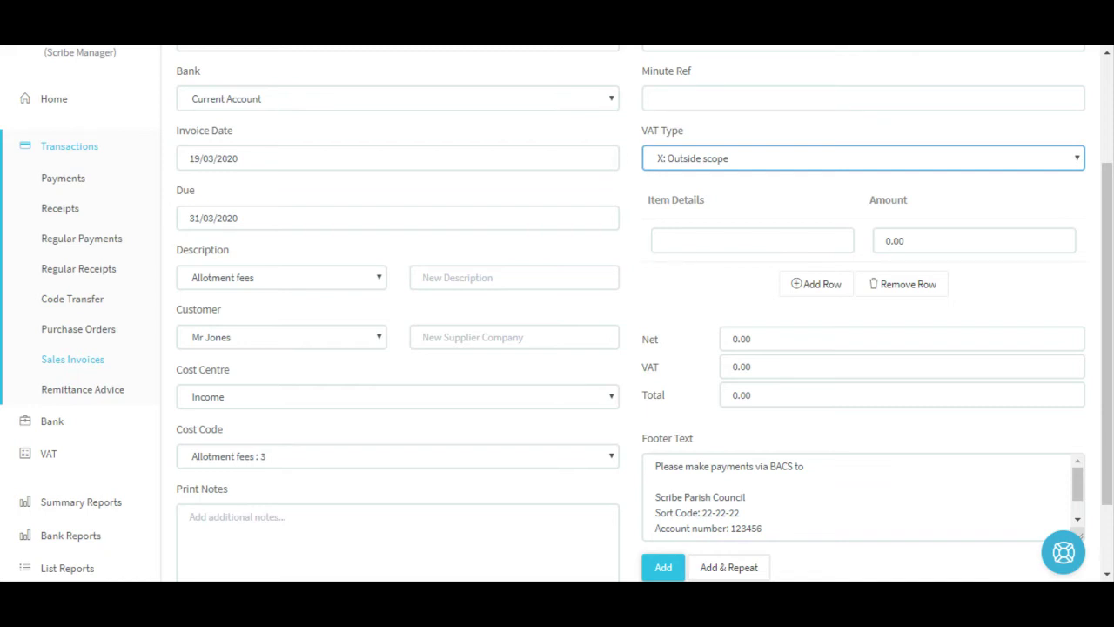
pyautogui.click(752, 240)
pyautogui.write('Plot 33')
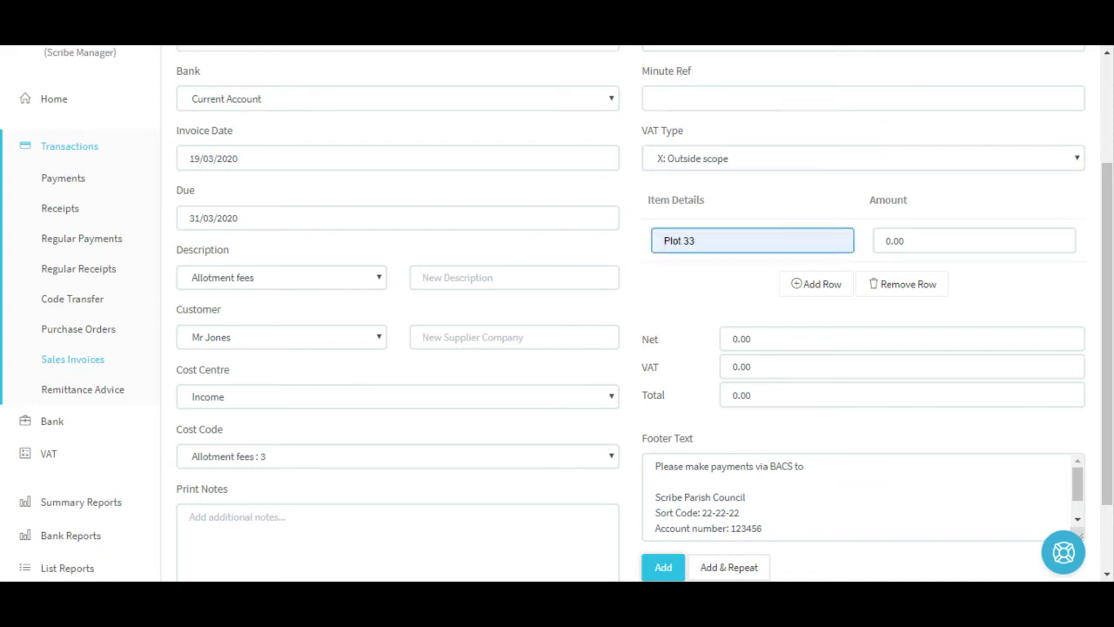
pyautogui.press('Tab')
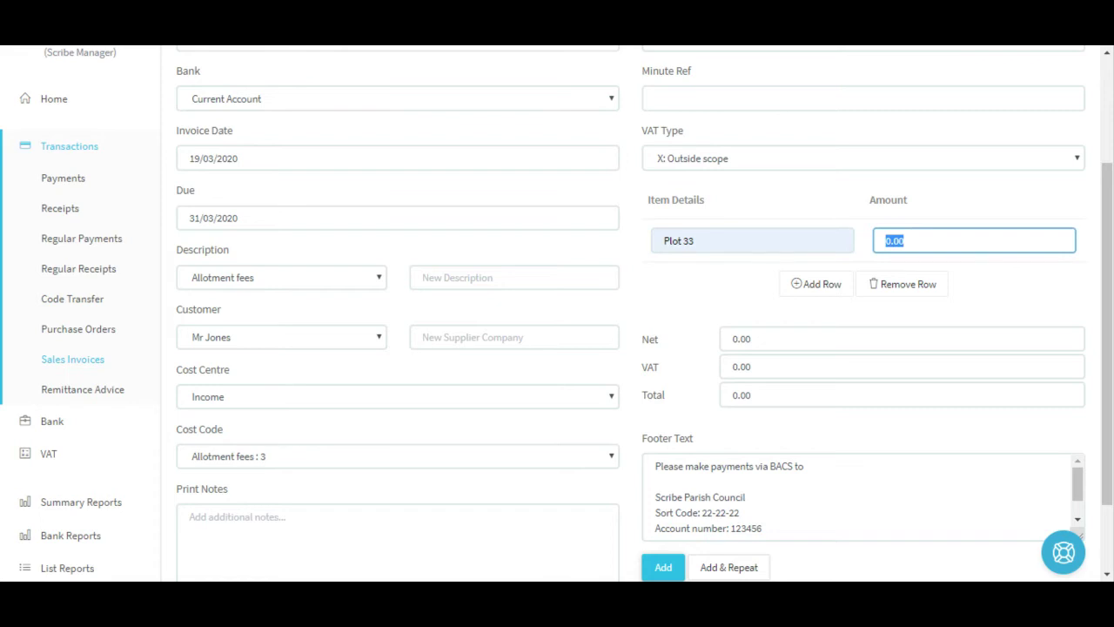
pyautogui.write('20')
# Add a second invoice item for Plot 5 with amount 20 and create the sales invoice.
pyautogui.click(816, 284)
pyautogui.click(740, 284)
pyautogui.write('Plot 5')
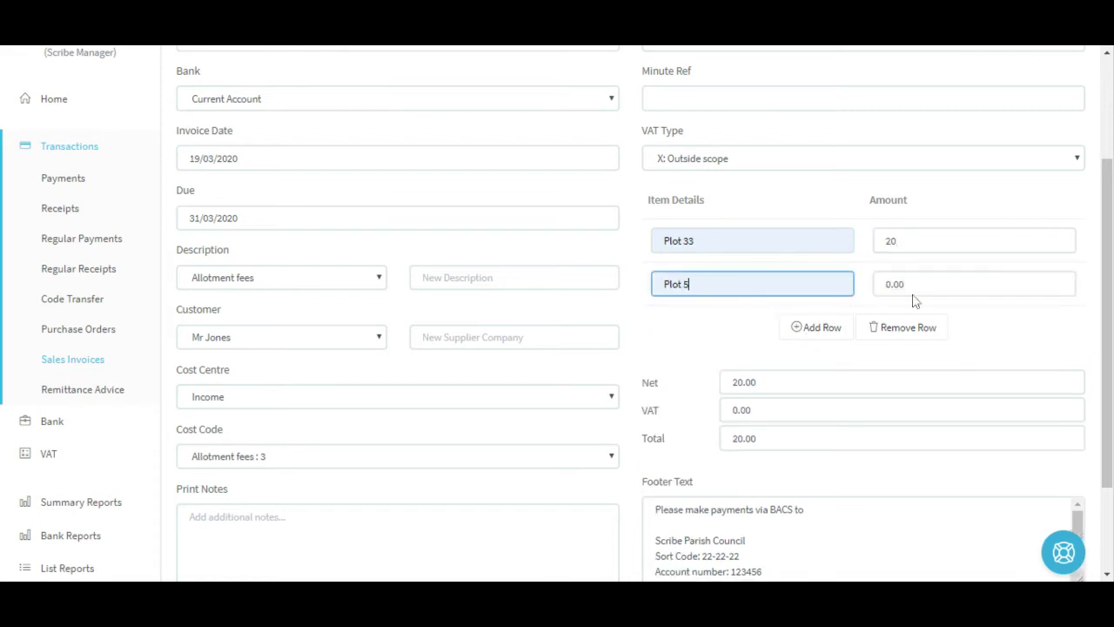
pyautogui.press('Tab')
pyautogui.write('20')
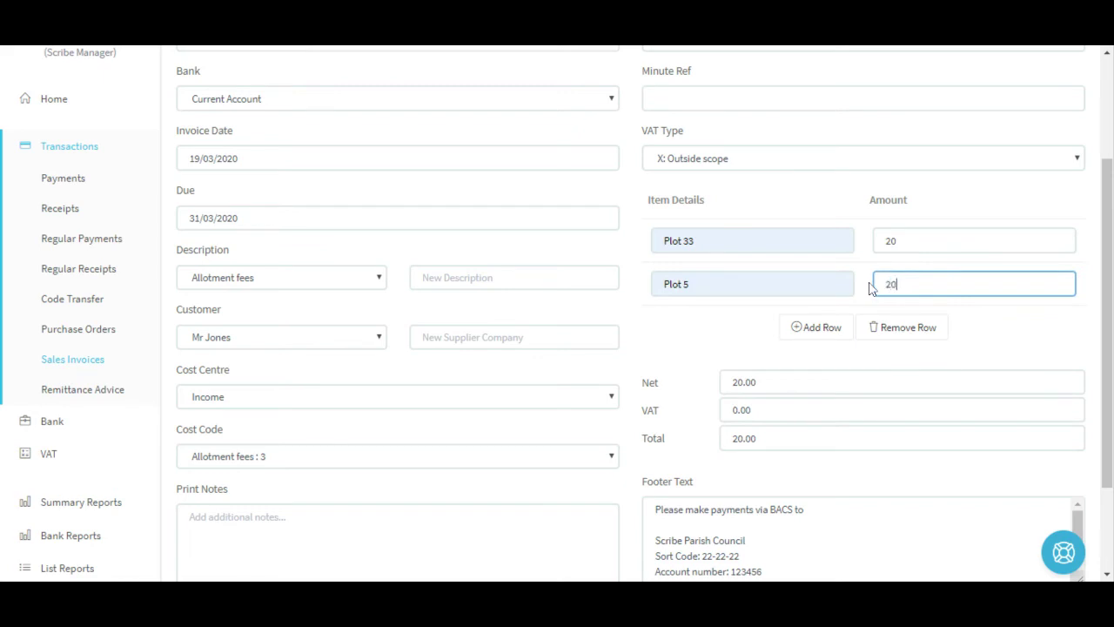
pyautogui.click(870, 287)
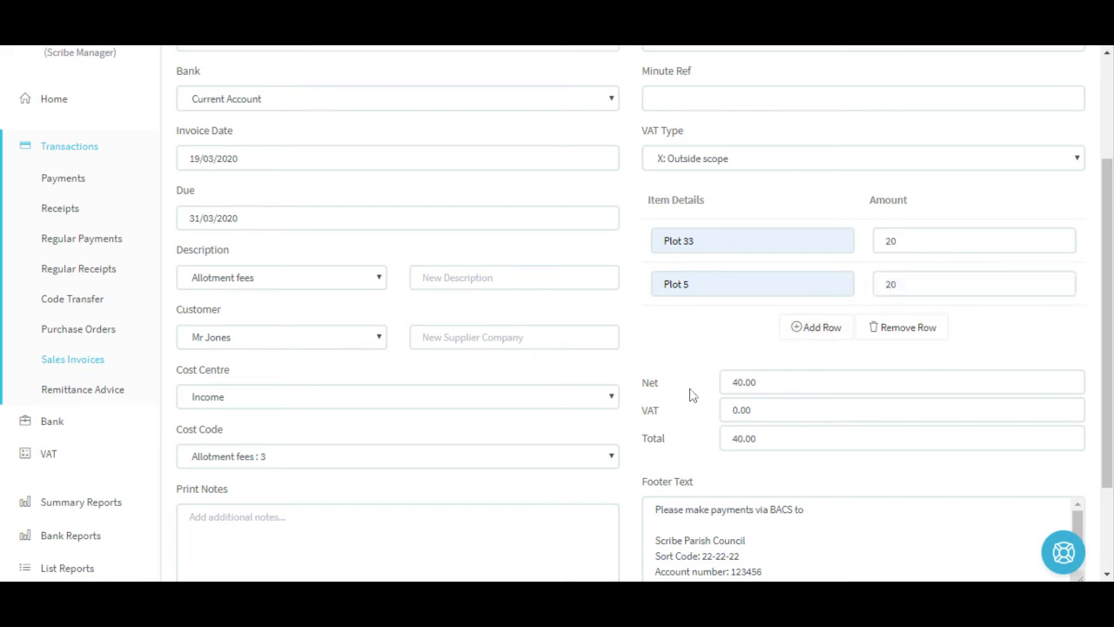
pyautogui.scroll(-2, 691, 392)
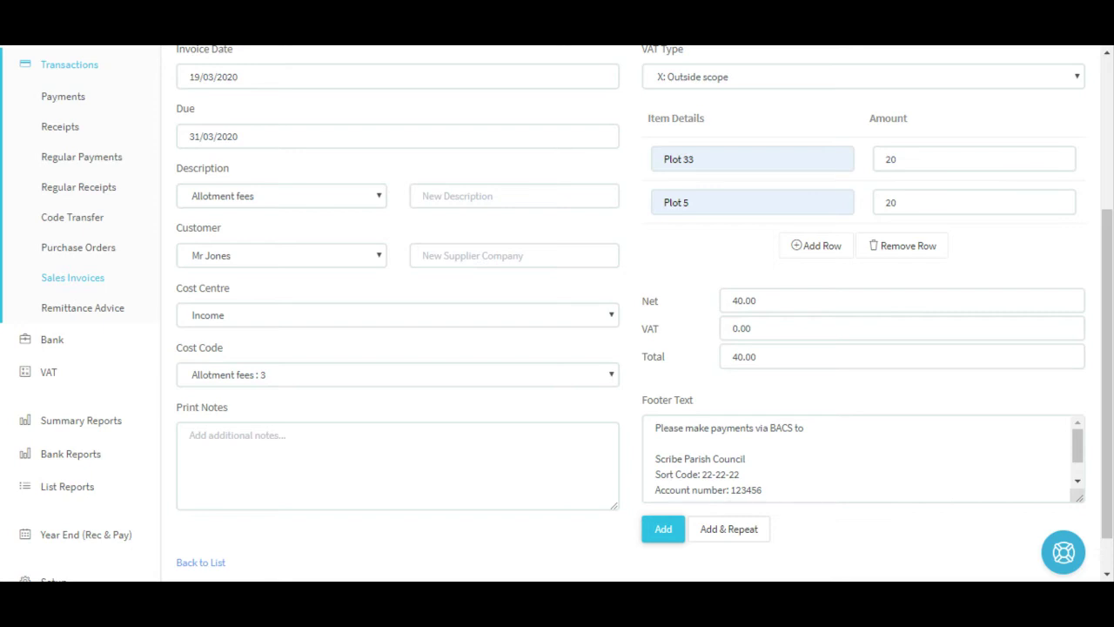
pyautogui.click(655, 533)
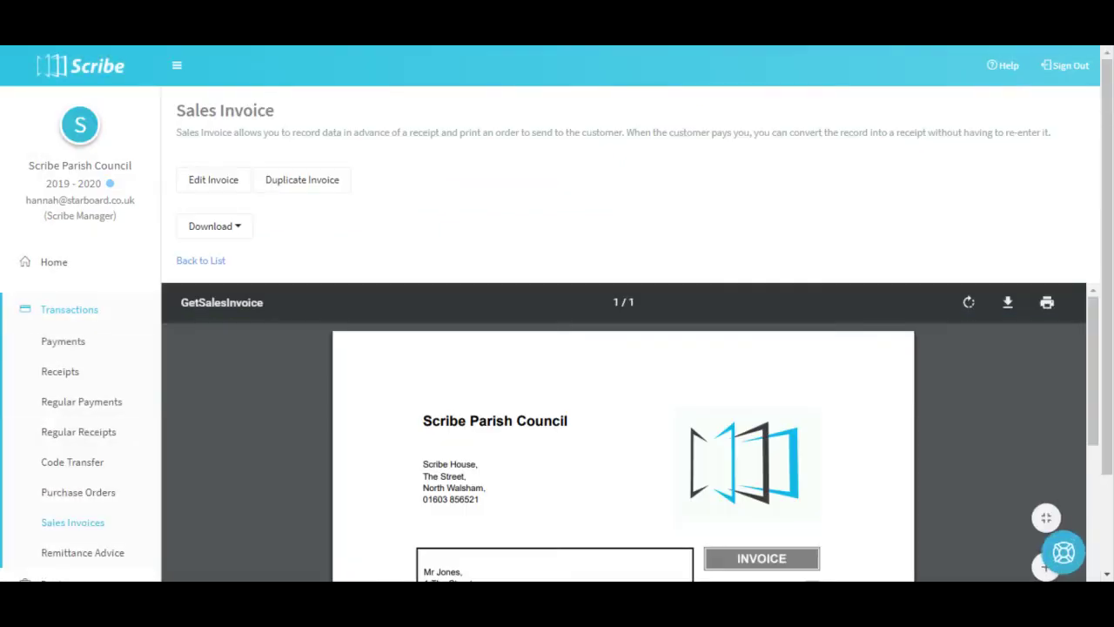
# Review the generated invoice from its header down to the payment details, and return to the sales invoices list.
pyautogui.scroll(-2, 1112, 145)
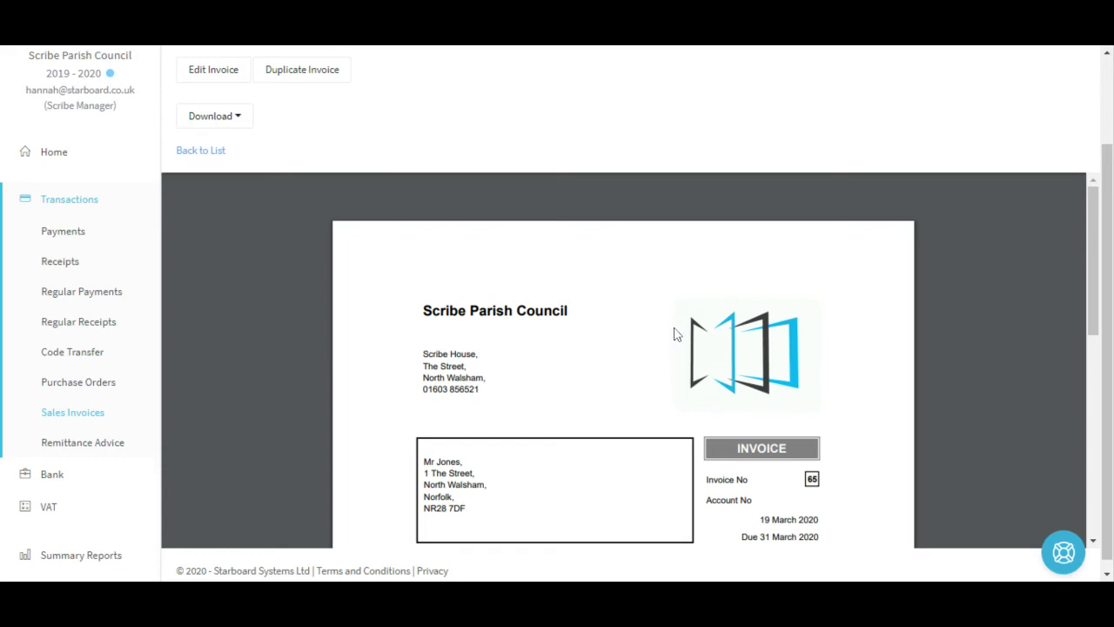
pyautogui.scroll(-1, 675, 333)
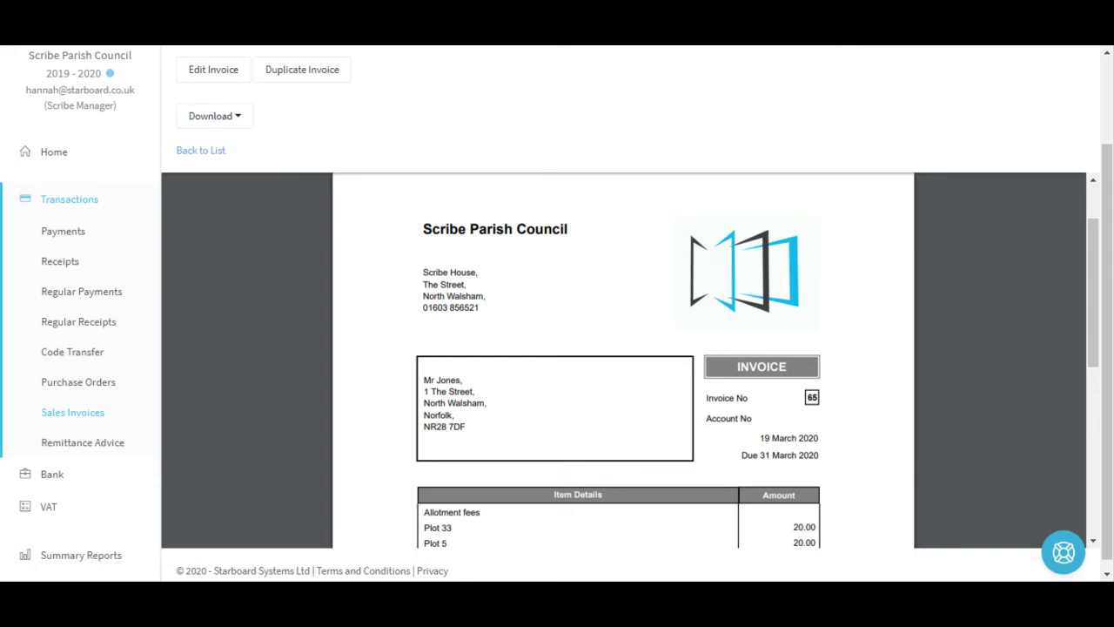
pyautogui.scroll(-2, 841, 406)
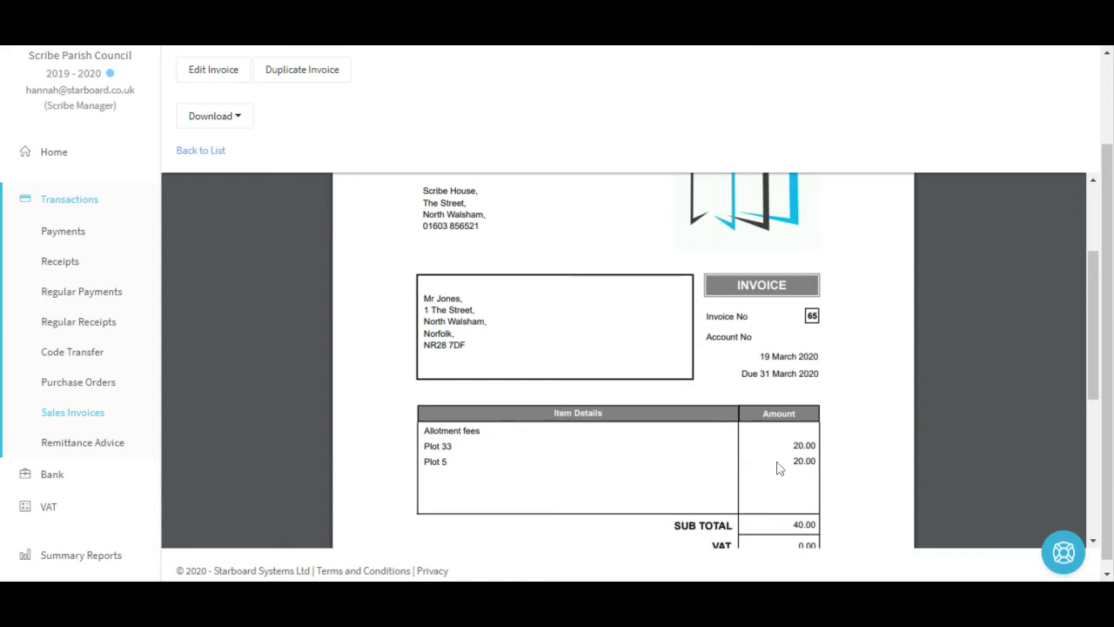
pyautogui.scroll(-2, 771, 474)
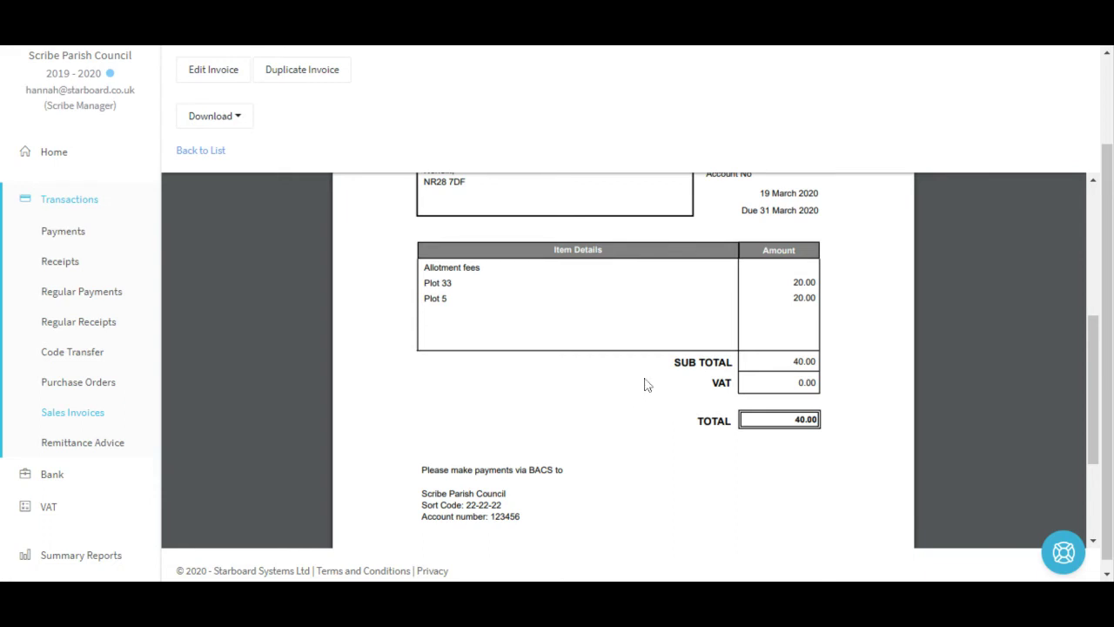
pyautogui.scroll(4, 642, 387)
pyautogui.moveTo(997, 239)
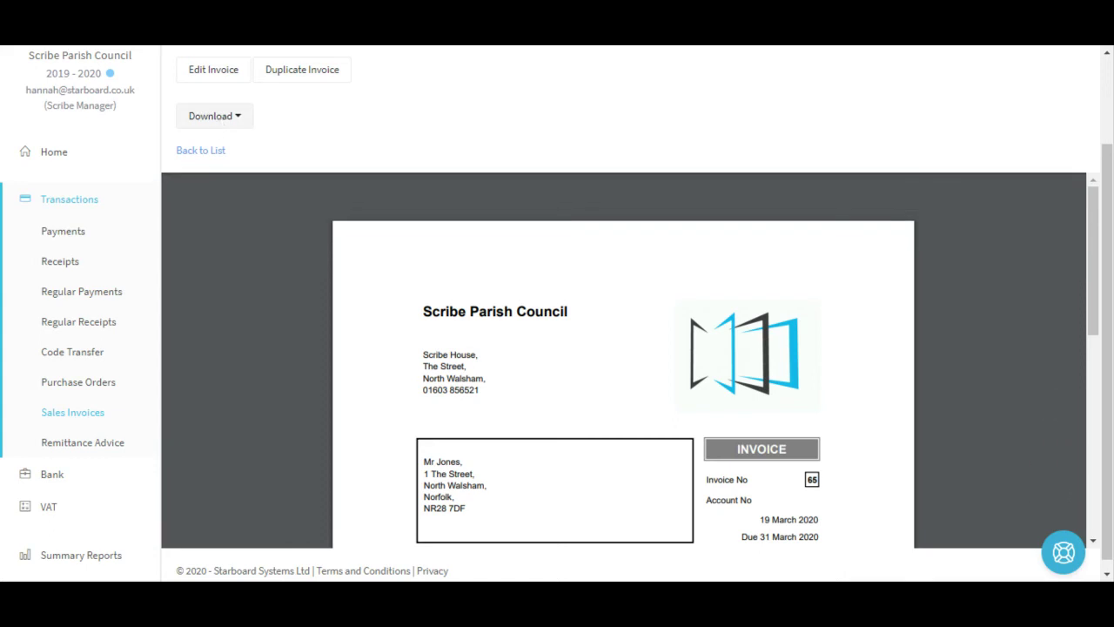
pyautogui.click(202, 152)
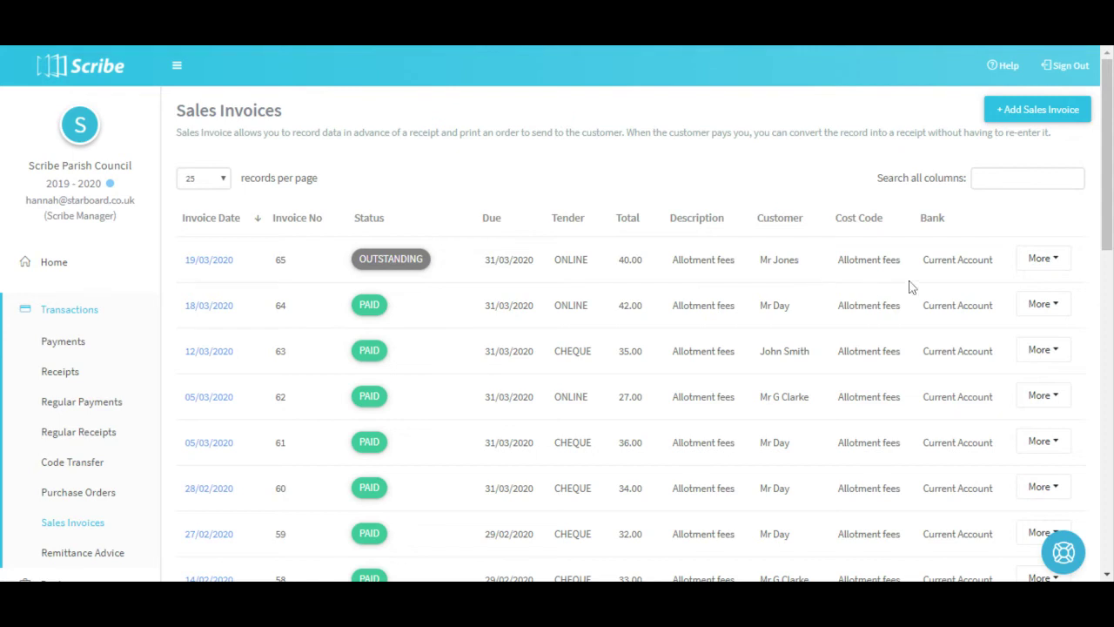
# Convert the outstanding allotment fees invoice dated 19/03/2020 to a receipt.
pyautogui.click(1039, 259)
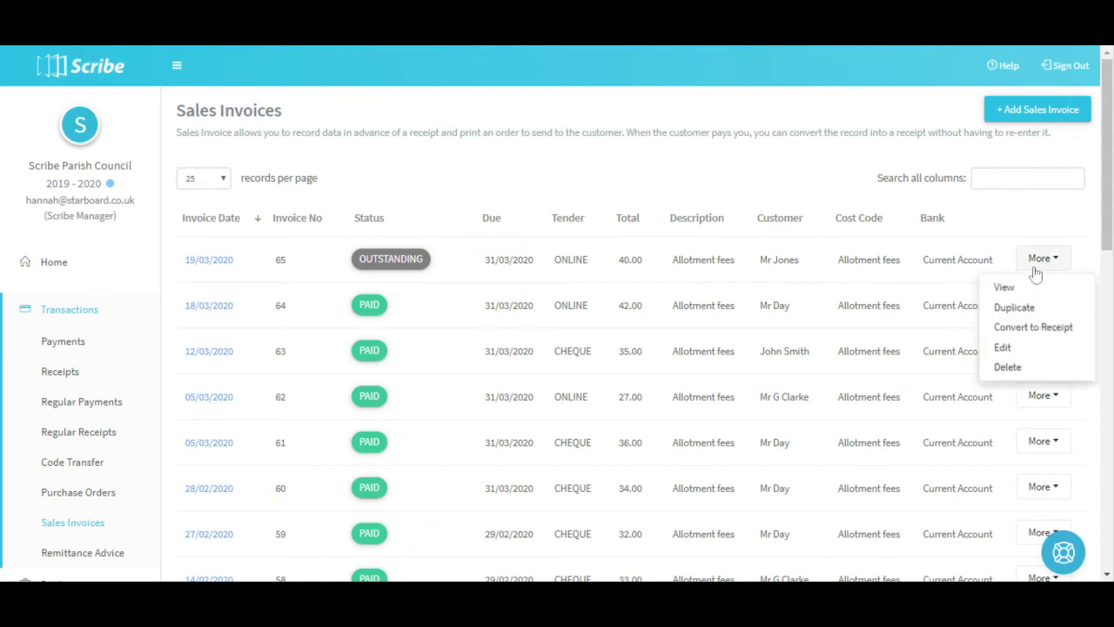
pyautogui.click(1030, 329)
pyautogui.click(625, 146)
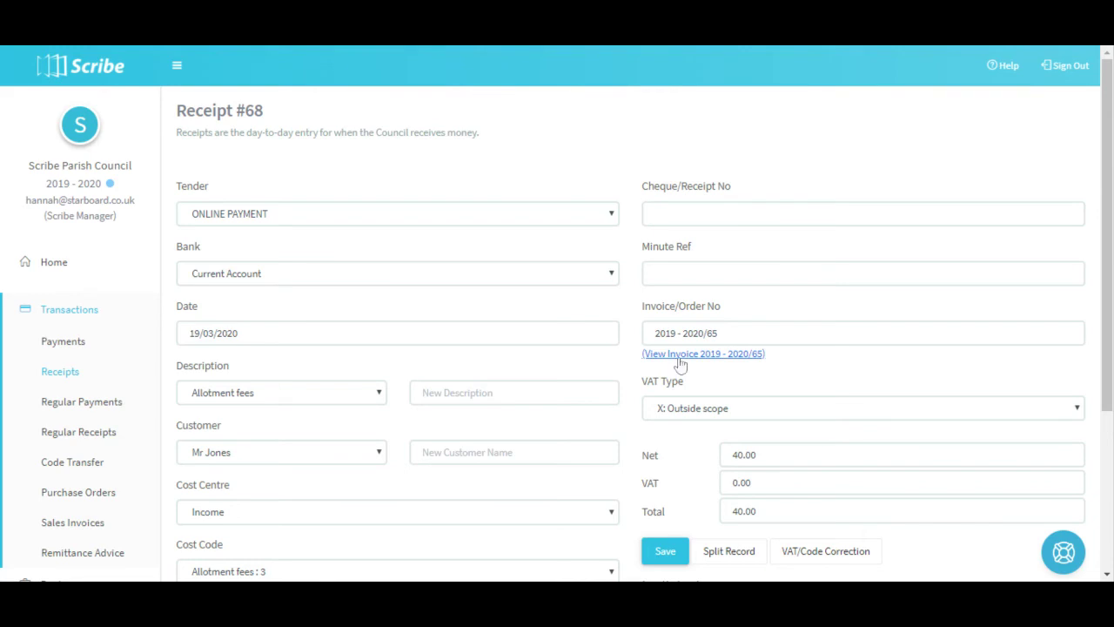
# Review the new receipt, return to the sales invoices and open the converted invoice dated 19/03/2020.
pyautogui.scroll(-1, 105, 393)
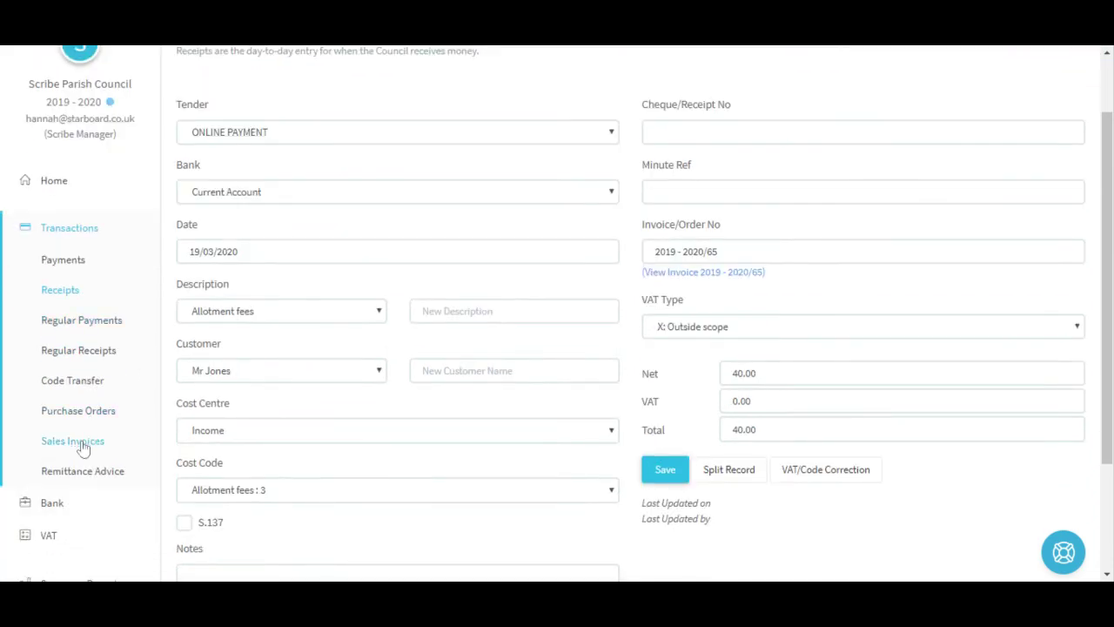
pyautogui.click(84, 447)
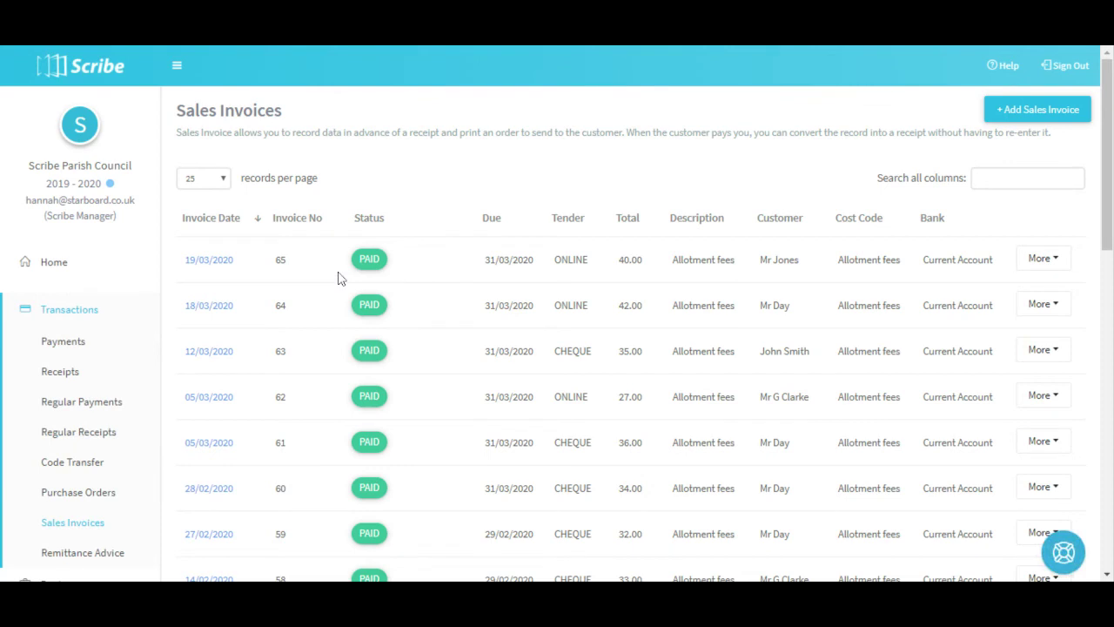
pyautogui.click(207, 266)
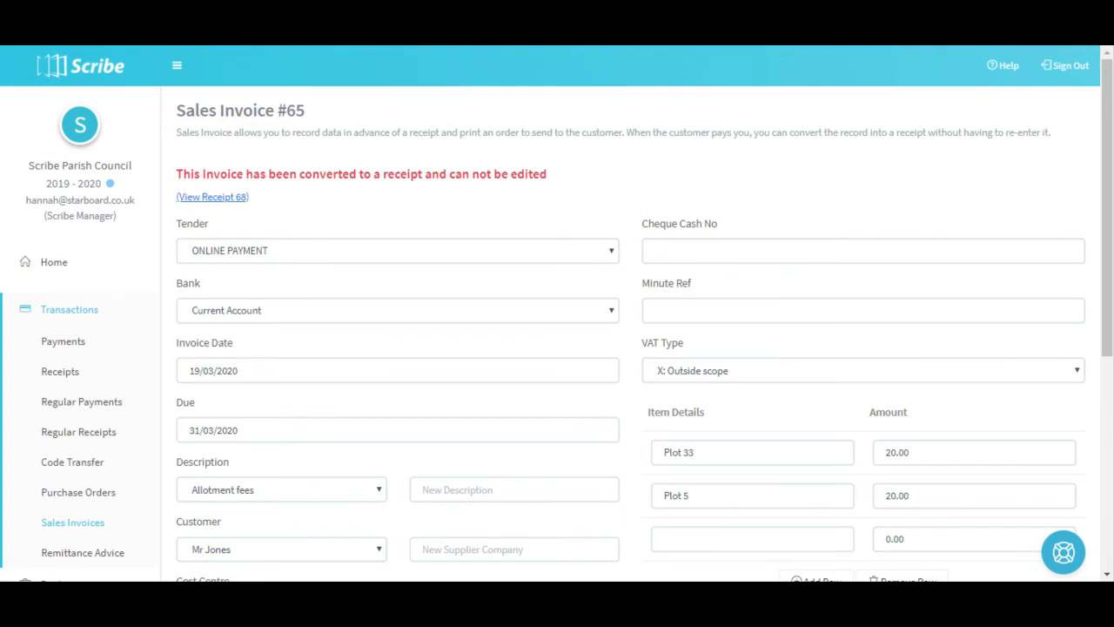
# Open the account's invoice customisation settings to view the header image and footer text.
pyautogui.scroll(-2, 113, 335)
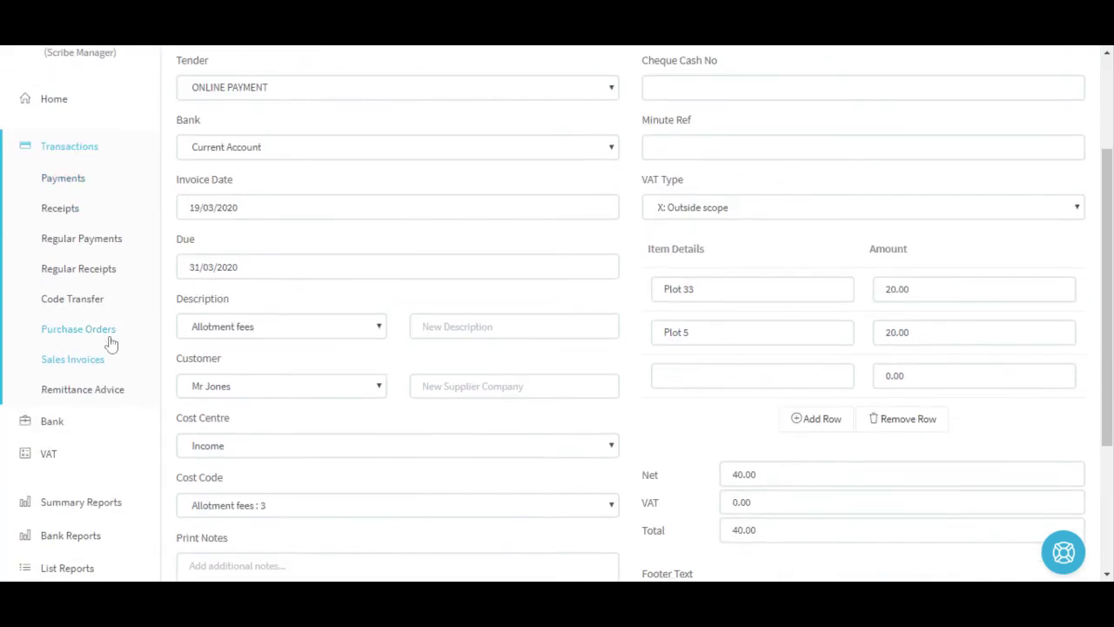
pyautogui.scroll(-3, 111, 343)
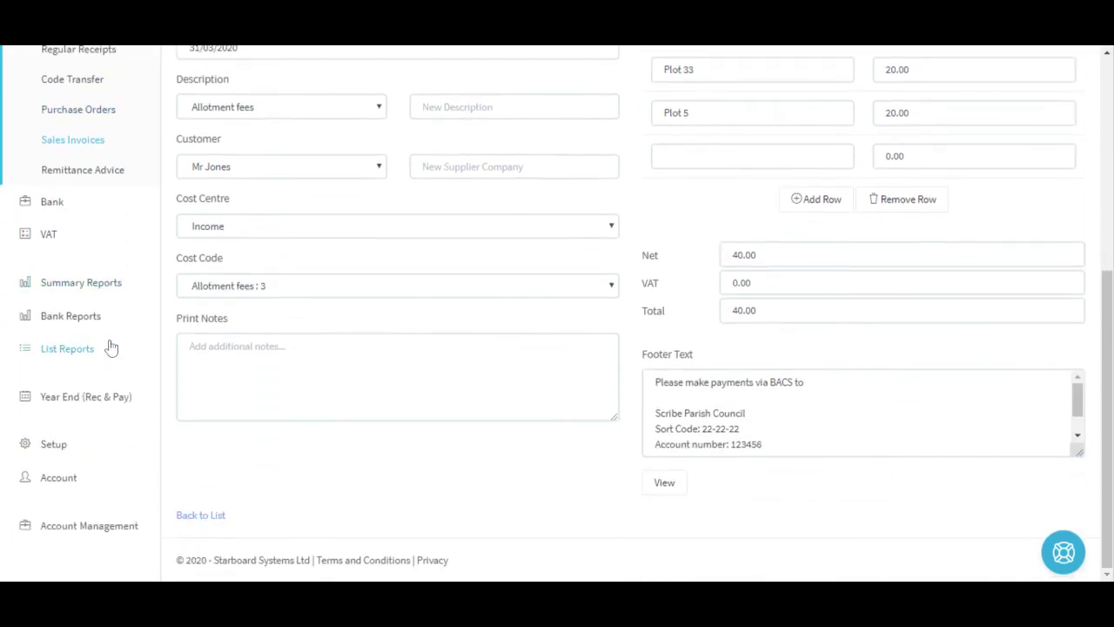
pyautogui.click(69, 478)
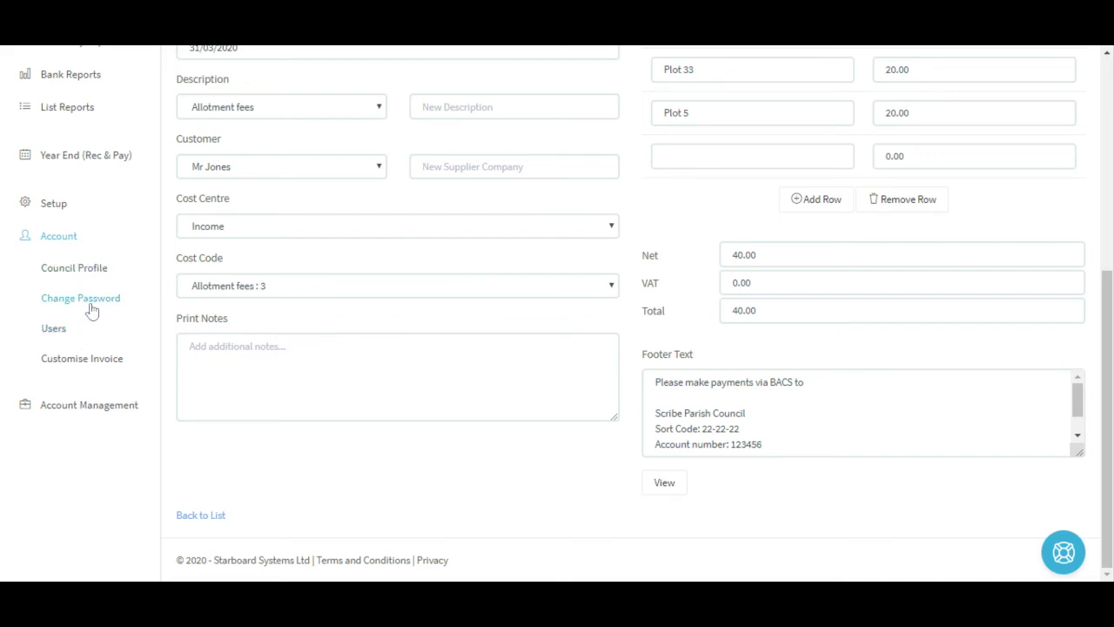
pyautogui.click(72, 371)
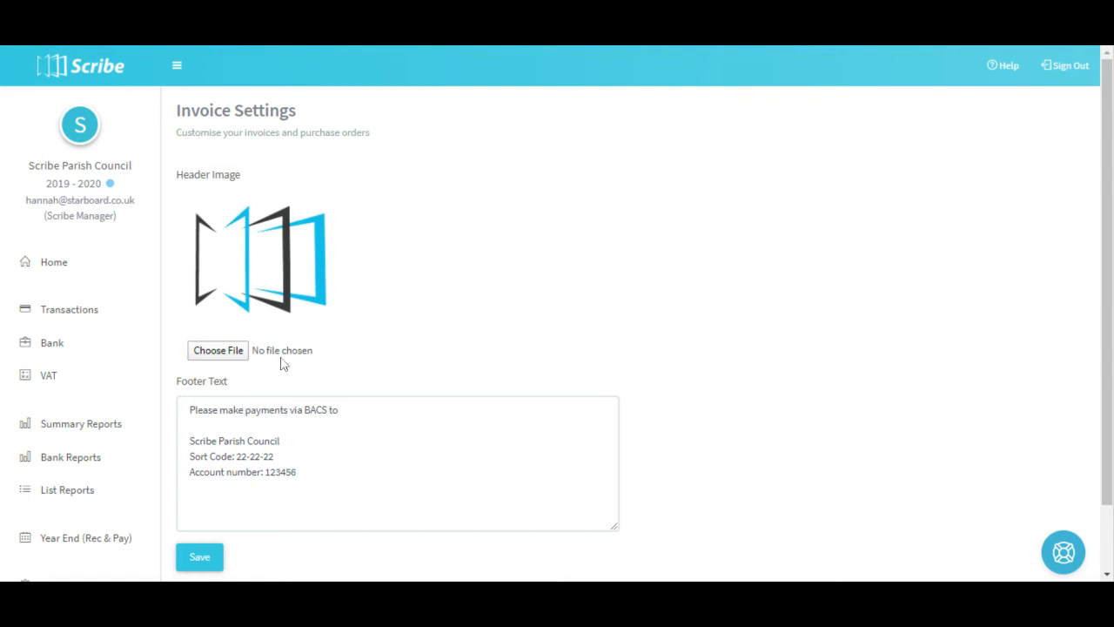
# Open the list of purchase orders to review their status.
pyautogui.click(83, 312)
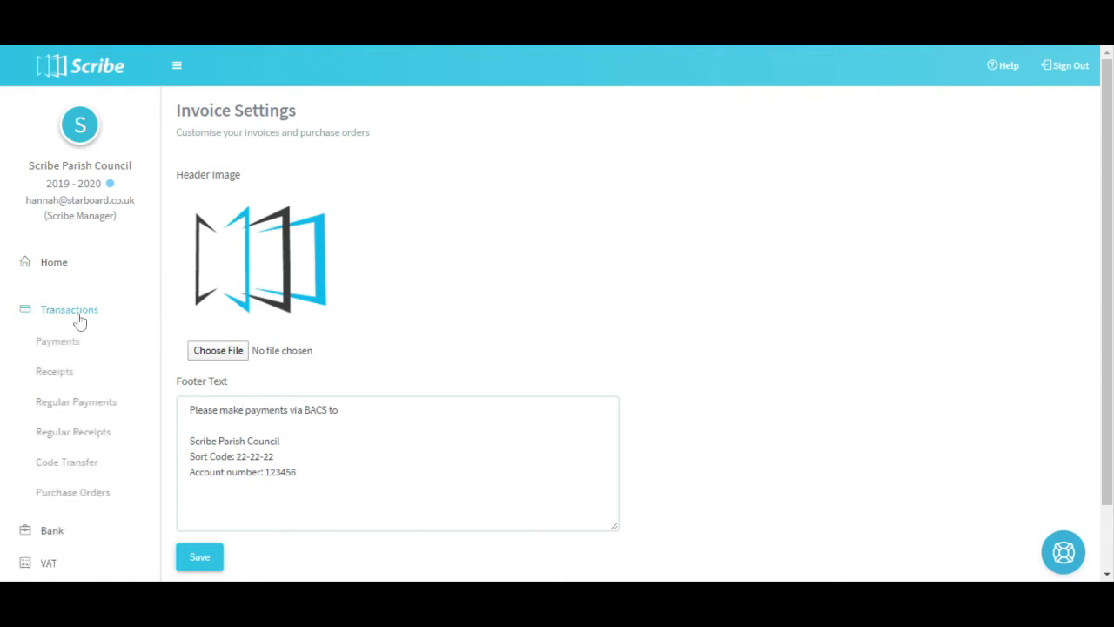
pyautogui.scroll(-1, 124, 372)
pyautogui.click(87, 419)
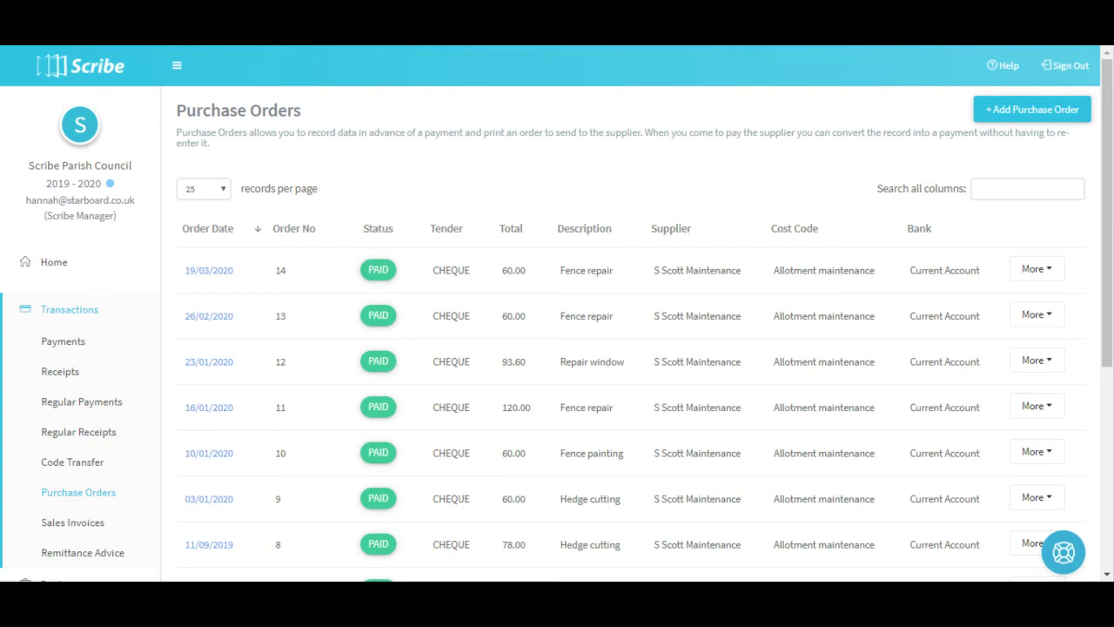
# View the list of bank transfers and open a blank form for a new transfer.
pyautogui.click(26, 319)
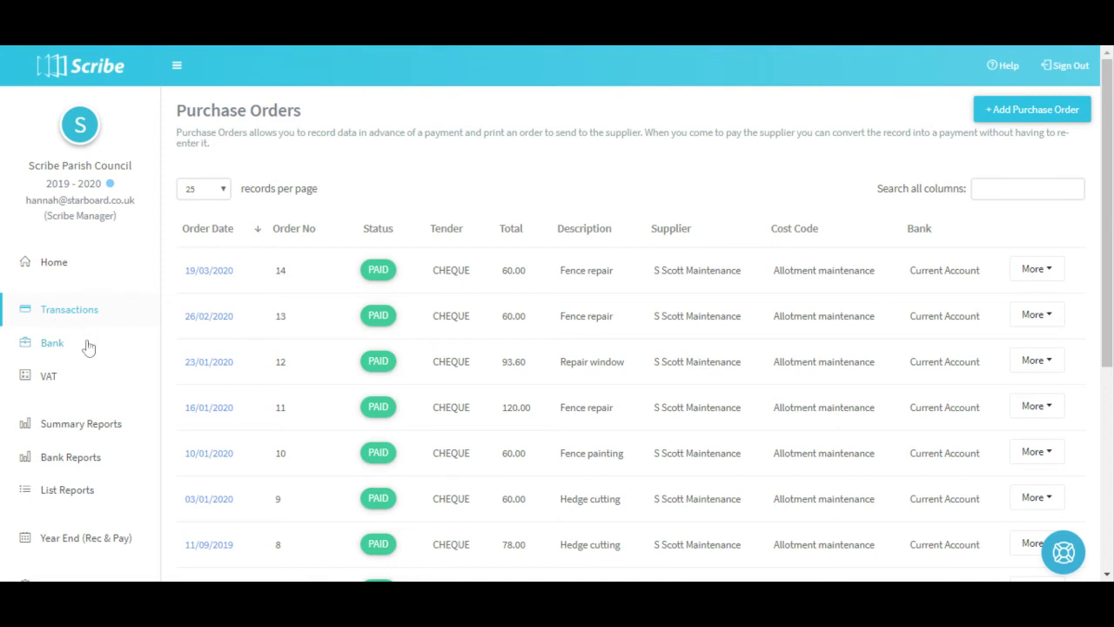
pyautogui.click(28, 348)
pyautogui.scroll(-1, 107, 296)
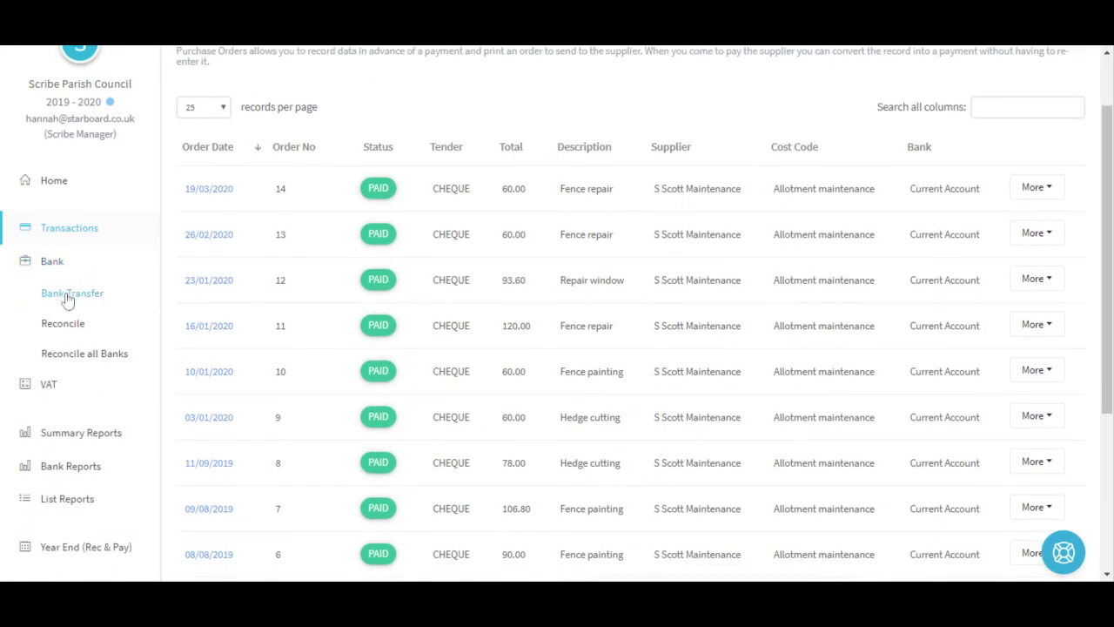
pyautogui.click(68, 299)
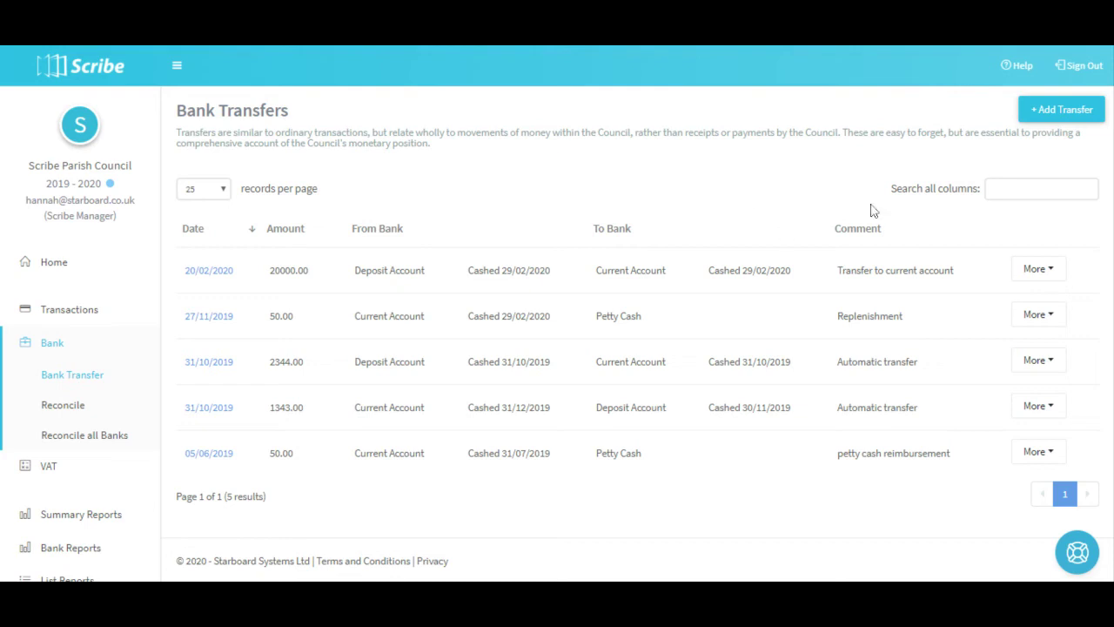
pyautogui.click(1049, 110)
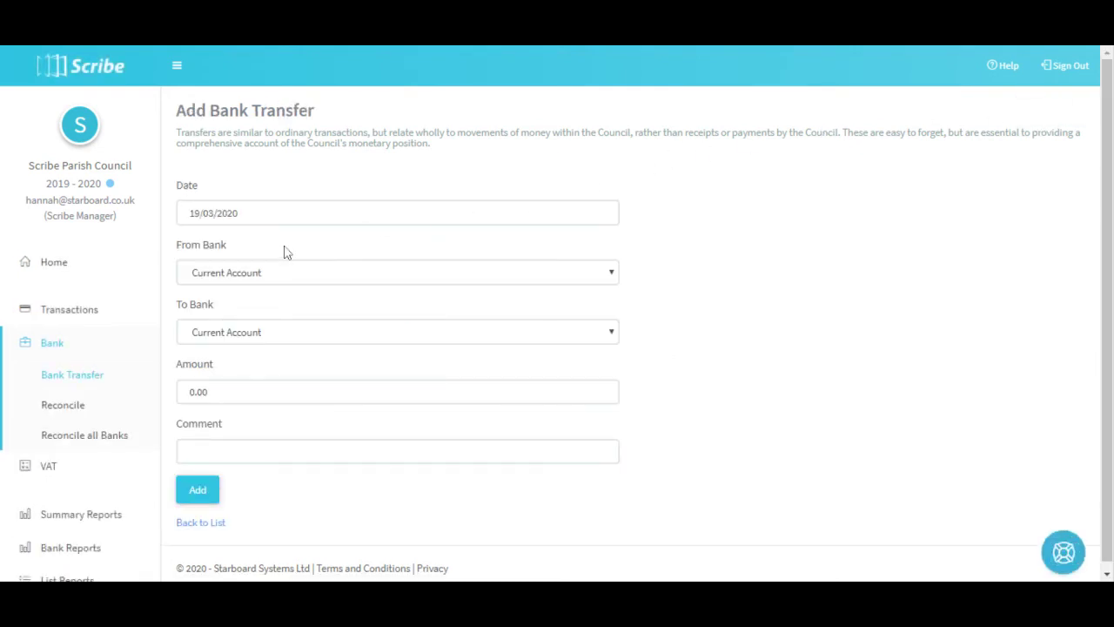
pyautogui.scroll(-1, 256, 235)
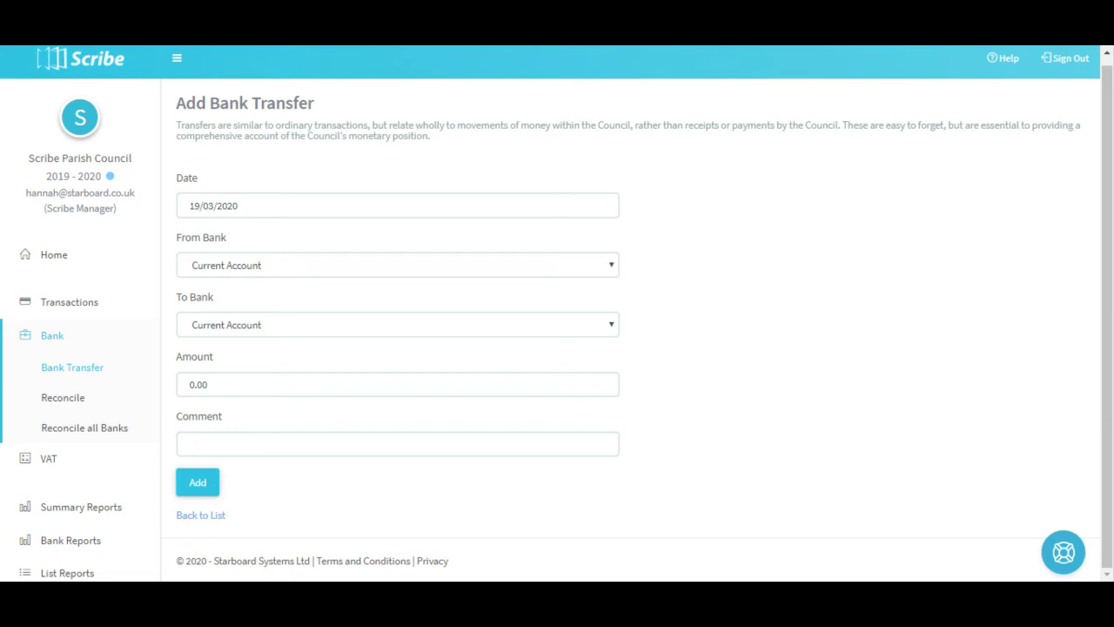
# Open the bank reconciliation for the Current Account and set the cashed date to 29/02/2020.
pyautogui.click(62, 403)
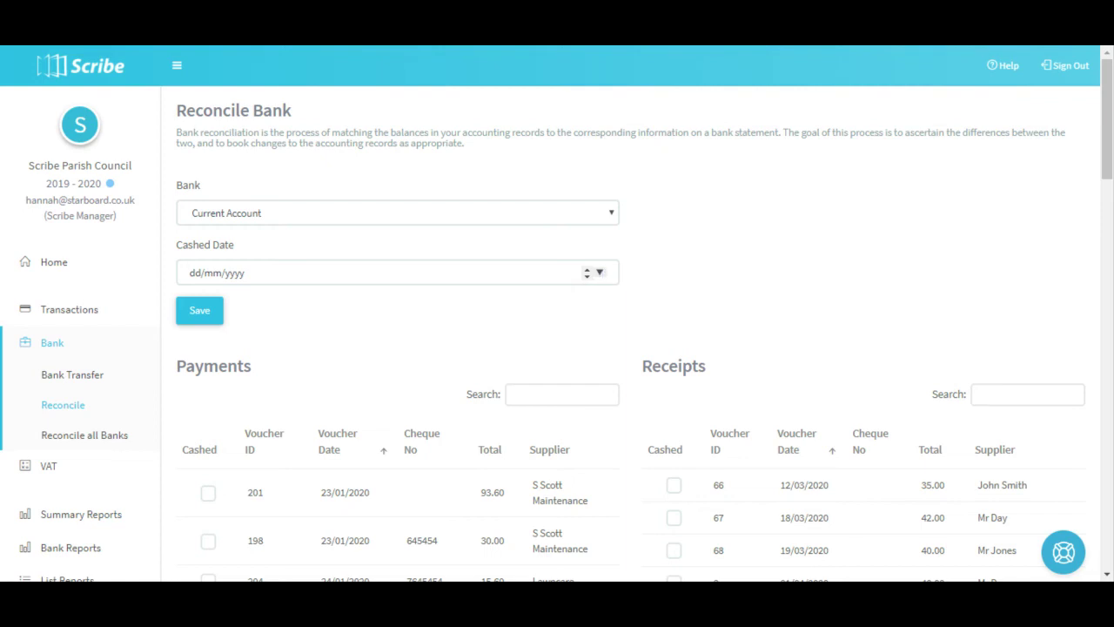
pyautogui.click(600, 274)
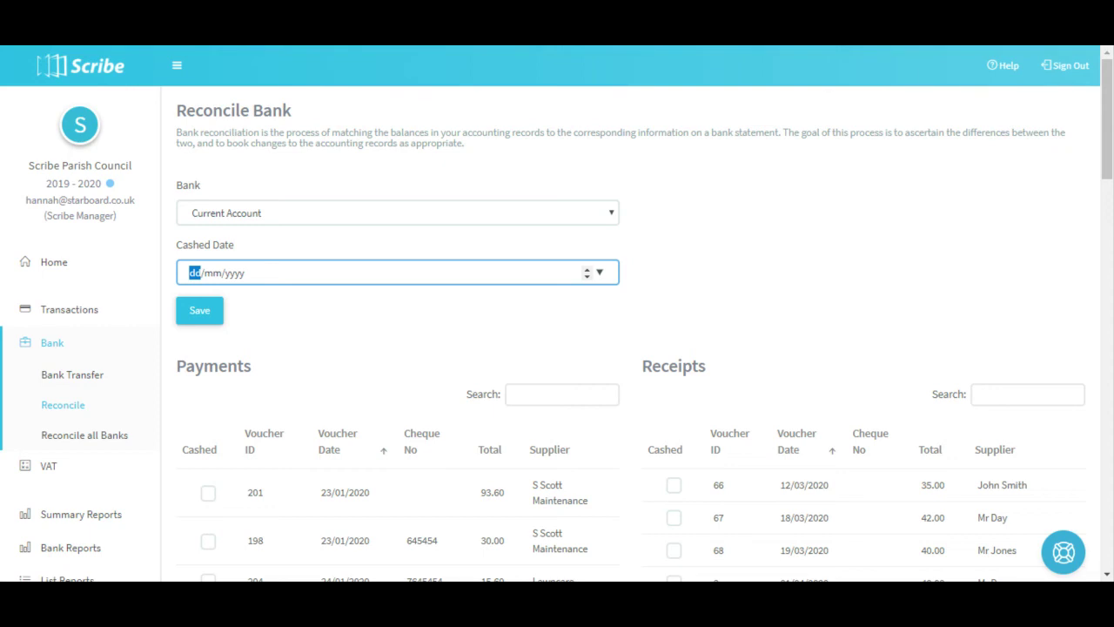
pyautogui.write('29/02/2020')
pyautogui.scroll(-1, 315, 325)
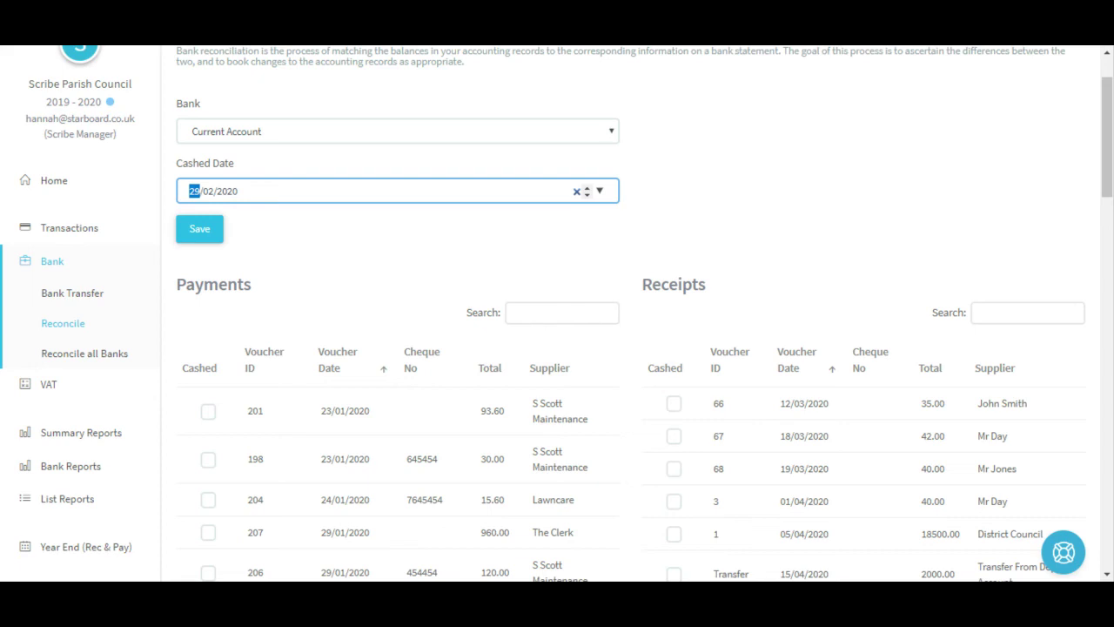
# Mark payment vouchers 201, 198 and 204 as cashed, save the reconciliation and open its summary report.
pyautogui.click(210, 413)
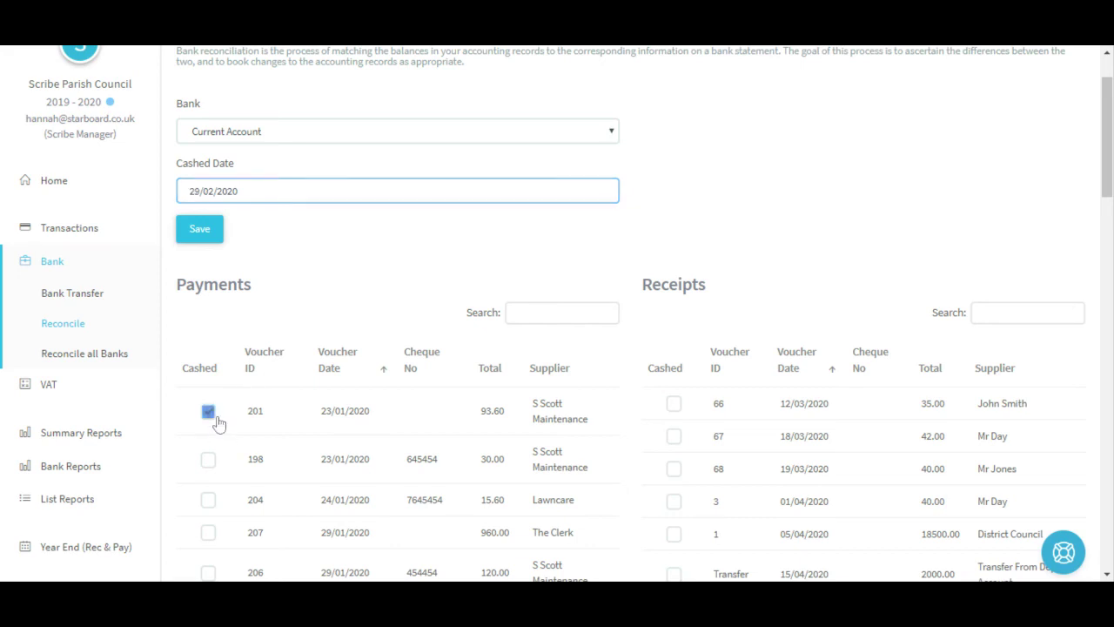
pyautogui.click(209, 461)
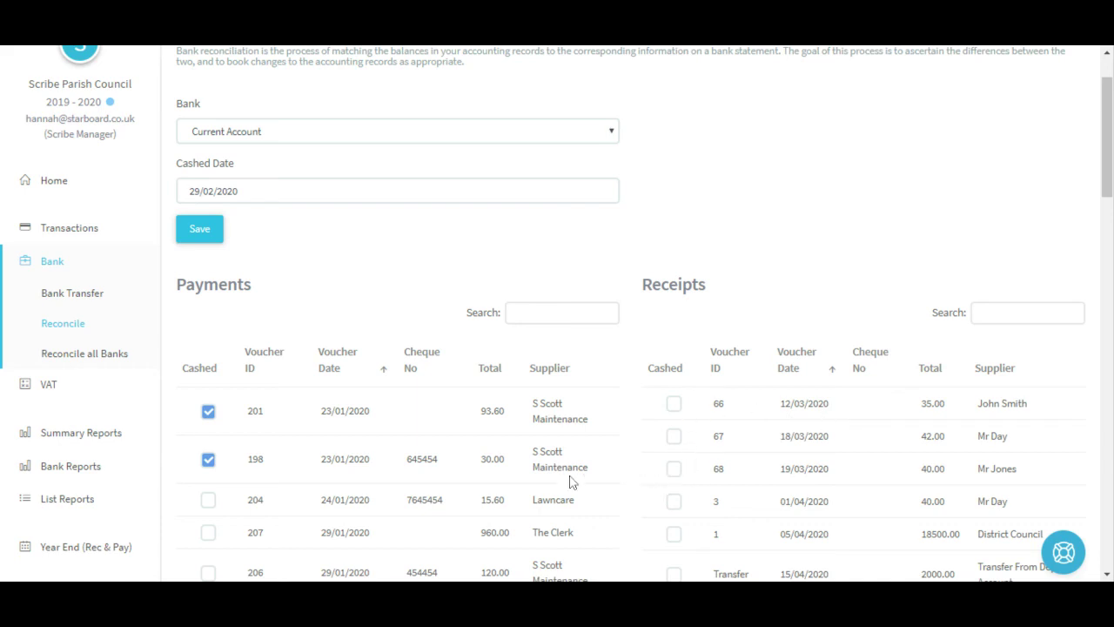
pyautogui.click(208, 502)
pyautogui.click(214, 231)
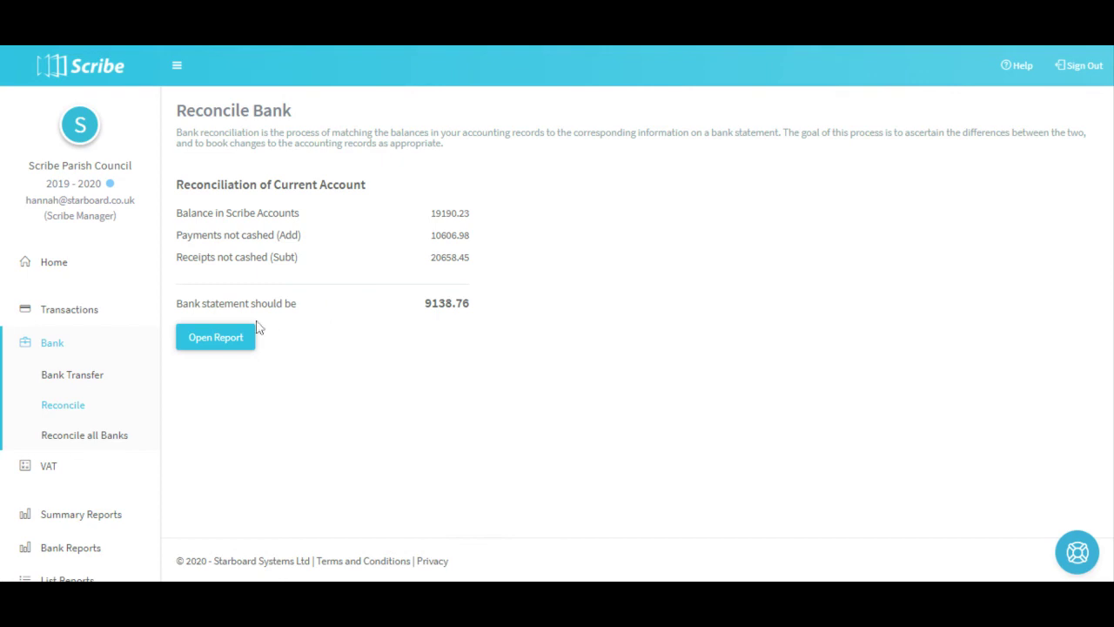
pyautogui.click(222, 339)
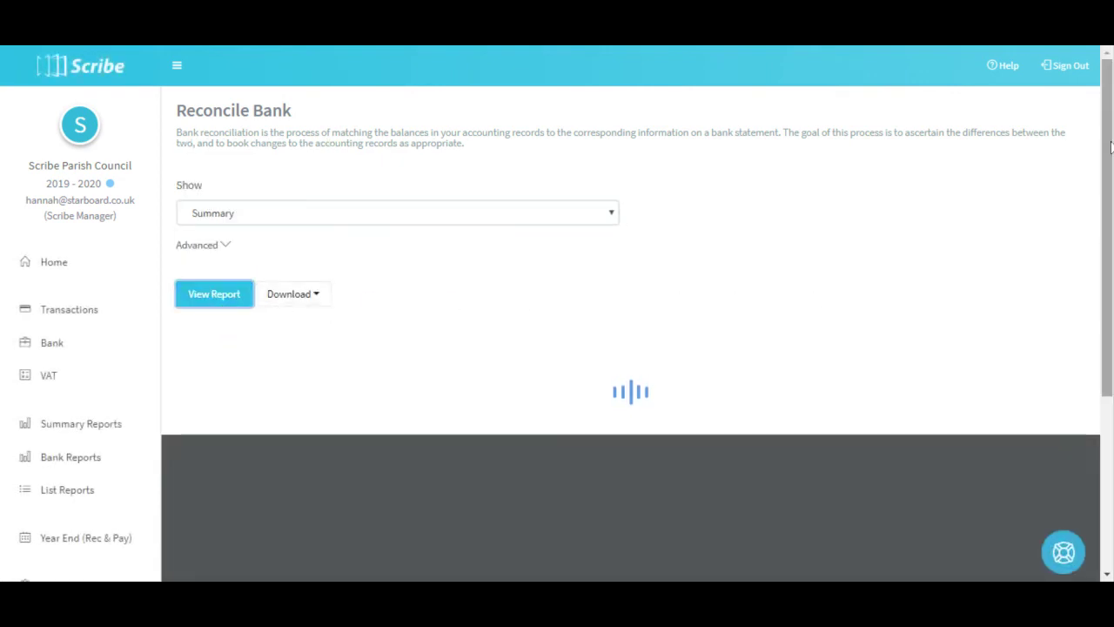
pyautogui.scroll(-2, 1099, 343)
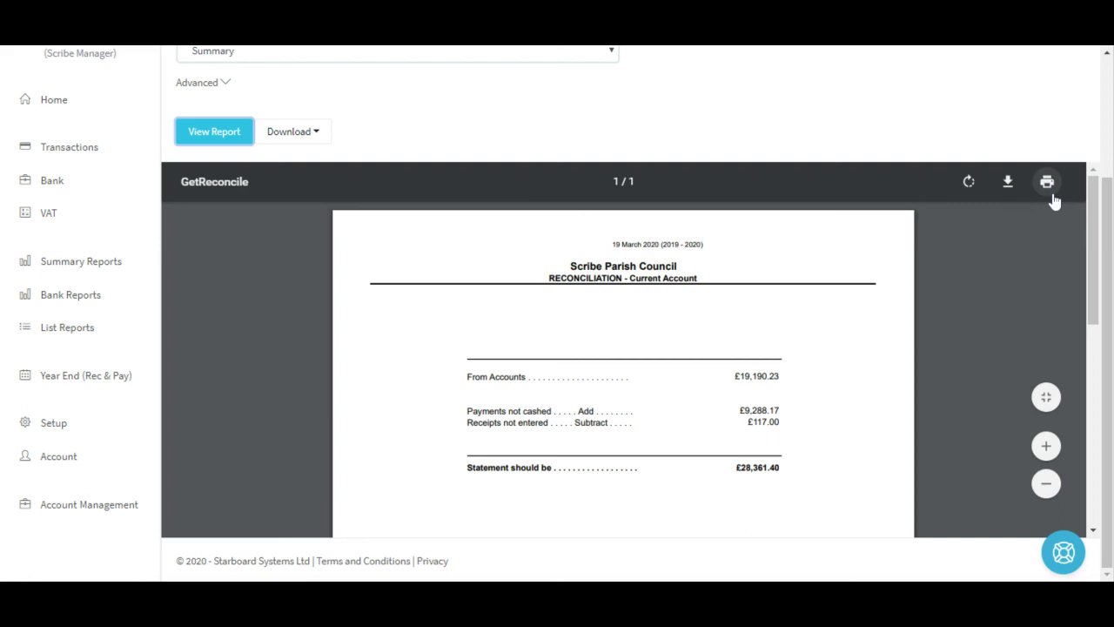
# Leave the Current Account report, view the reconciliation form for all banks and return to the single-bank reconciliation.
pyautogui.click(1051, 193)
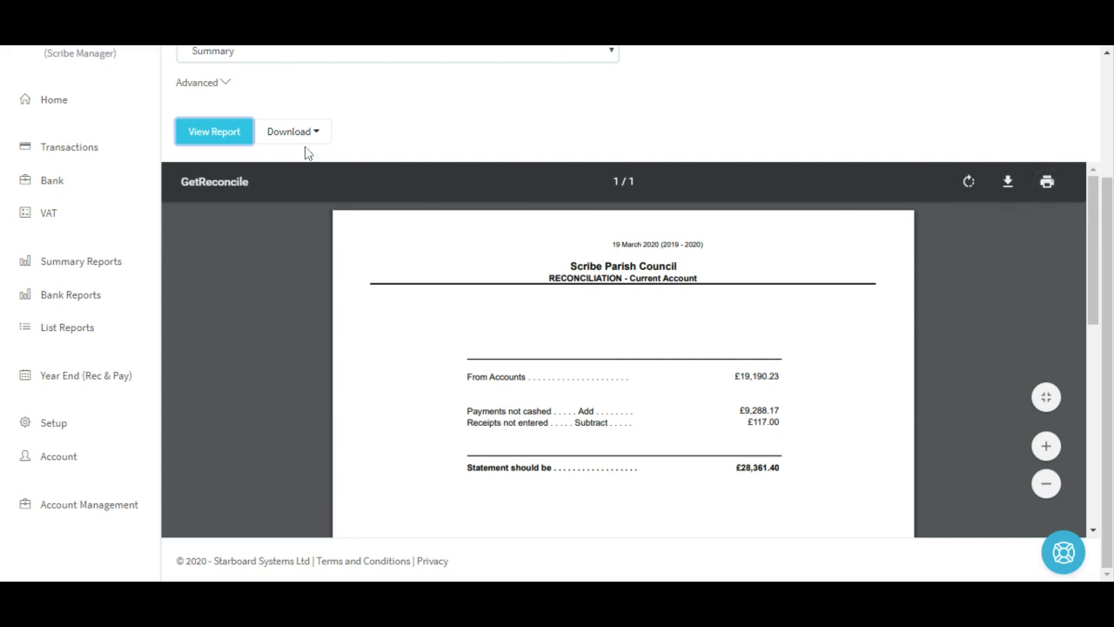
pyautogui.scroll(1, 223, 275)
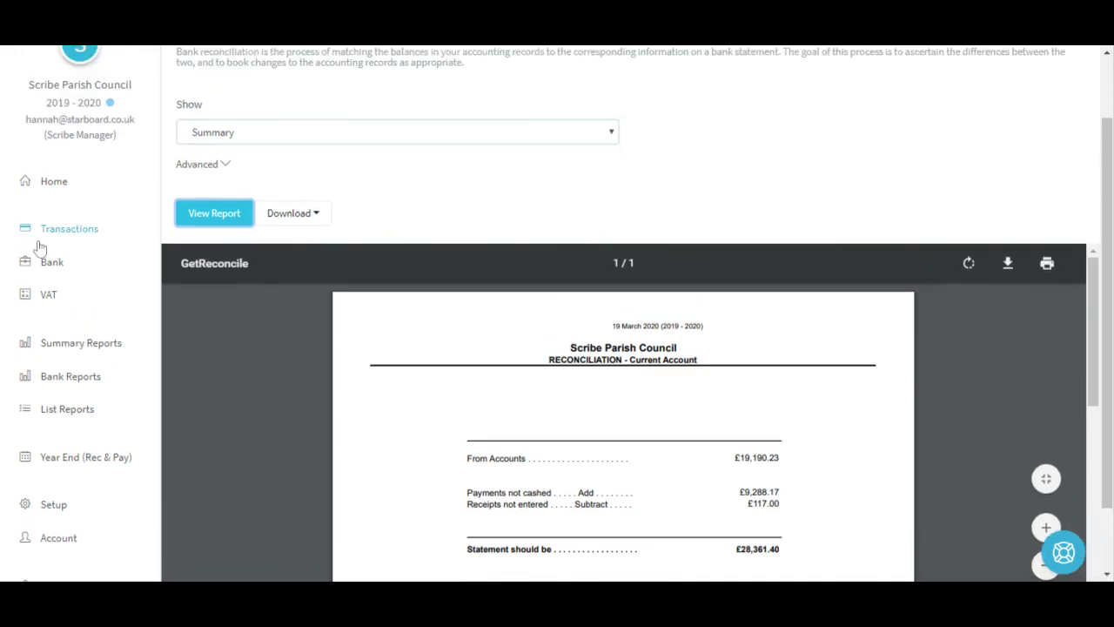
pyautogui.click(32, 272)
pyautogui.click(54, 333)
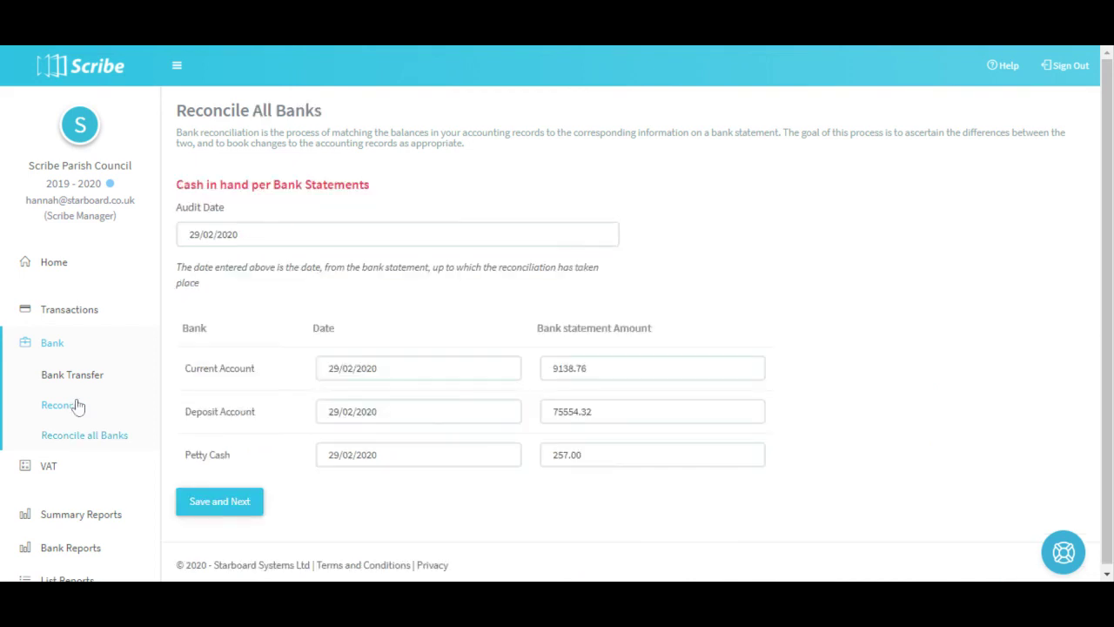
pyautogui.click(73, 406)
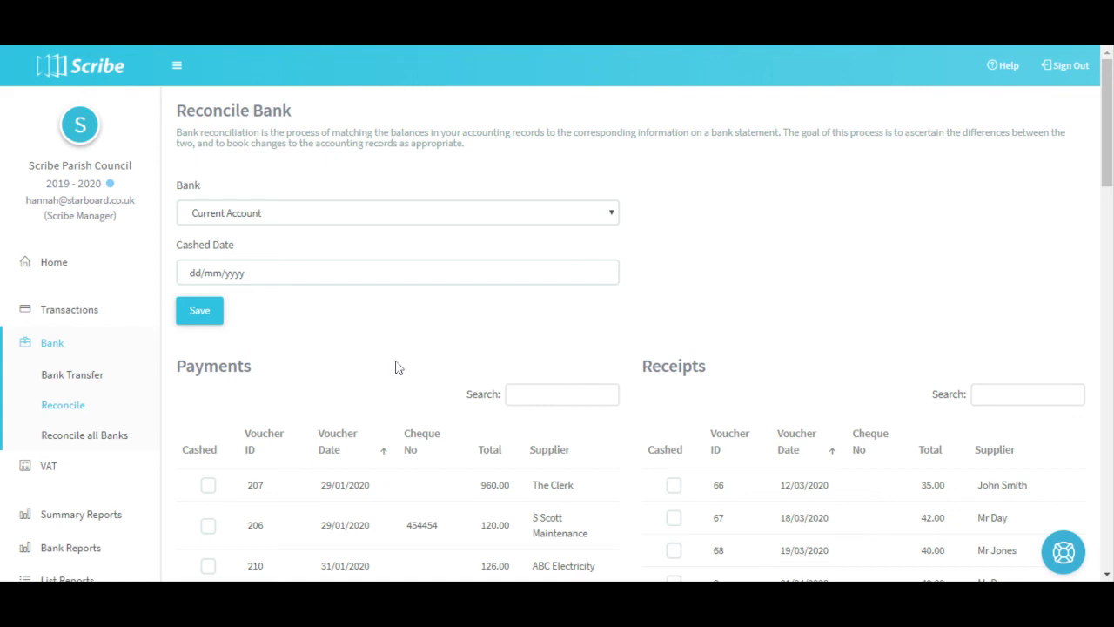
# Save the statement dates and amounts in the all-banks reconciliation and review its summary report down to the adjusted bank balance.
pyautogui.click(111, 439)
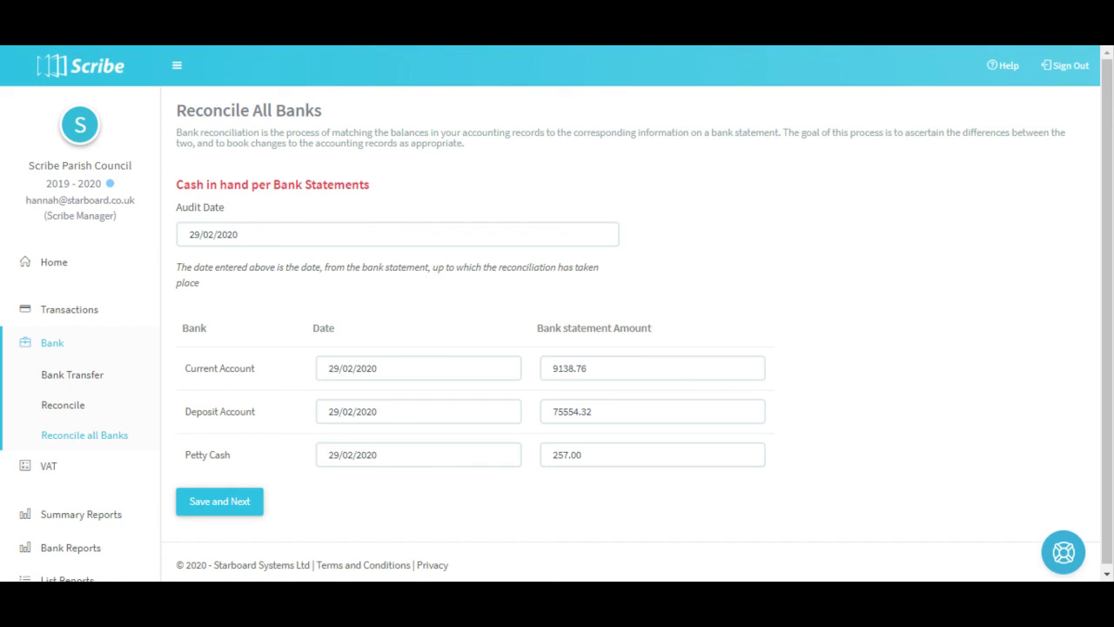
pyautogui.click(239, 501)
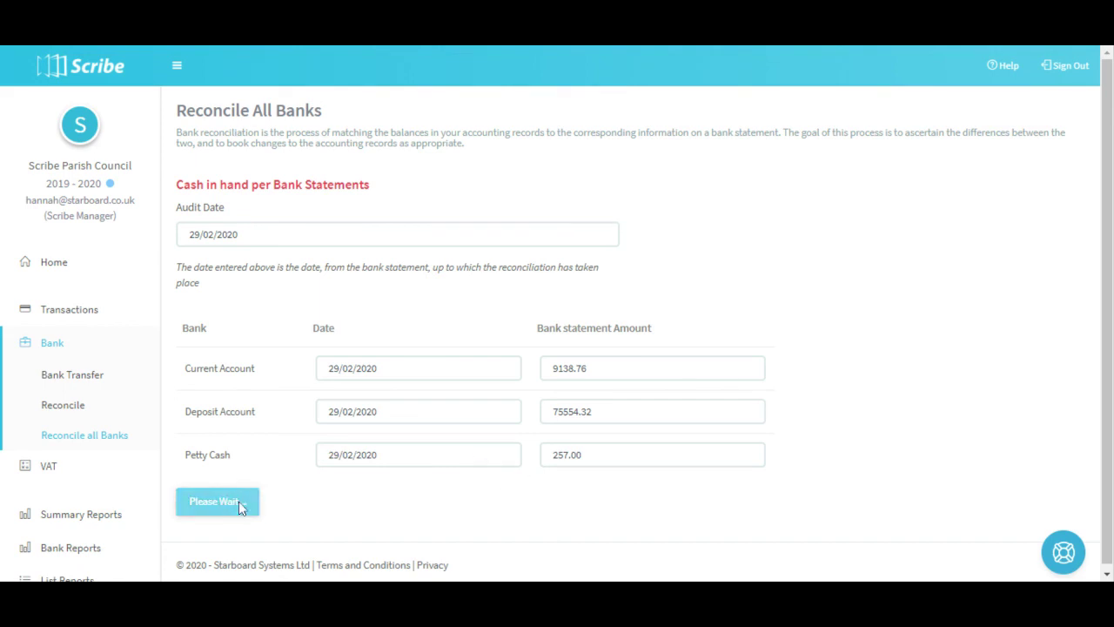
pyautogui.click(207, 294)
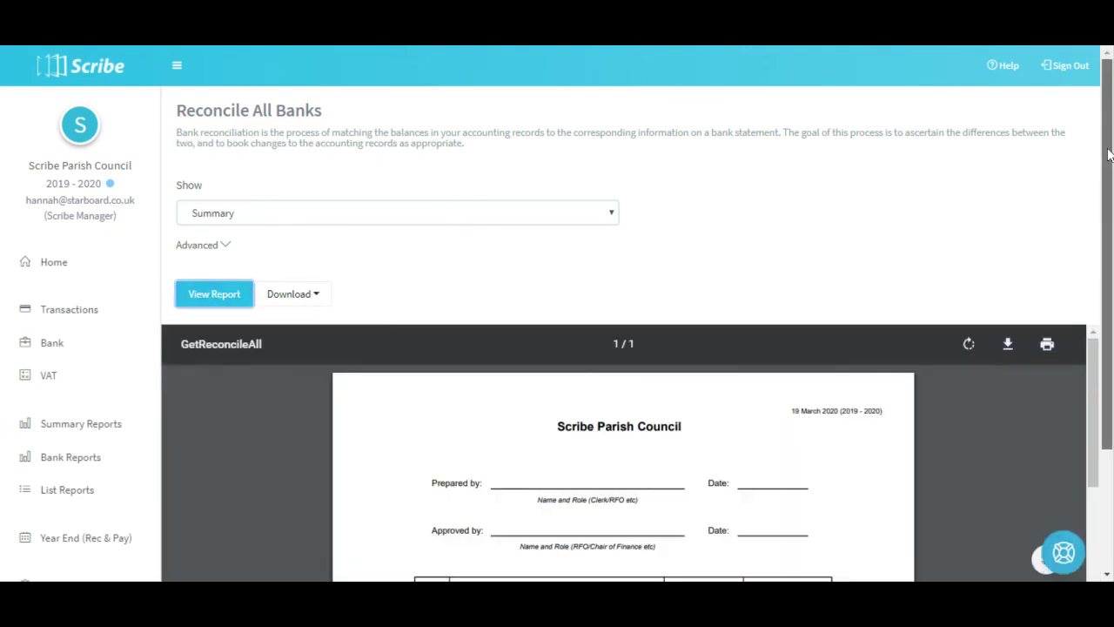
pyautogui.moveTo(1097, 159); pyautogui.dragTo(1074, 316)
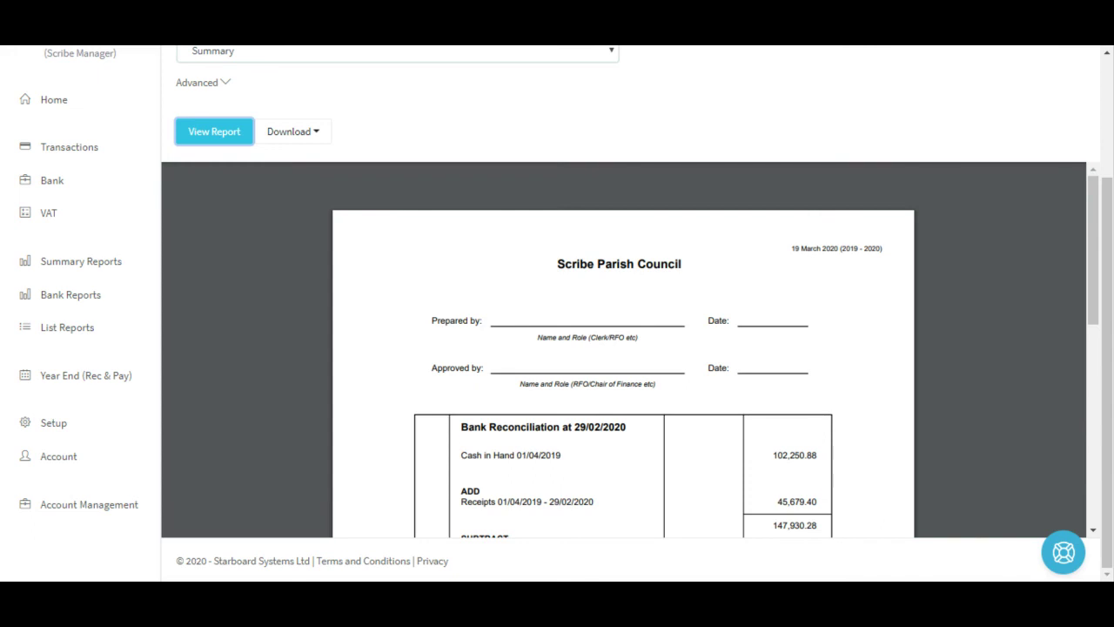
pyautogui.scroll(-1, 623, 348)
pyautogui.scroll(-1, 623, 348)
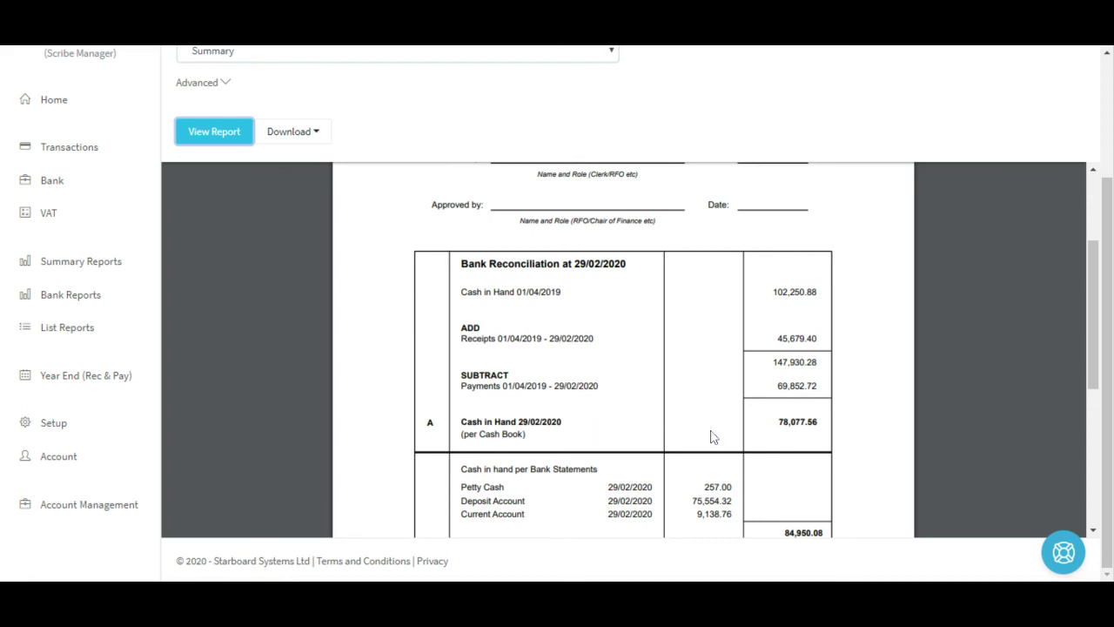
pyautogui.scroll(-2, 546, 427)
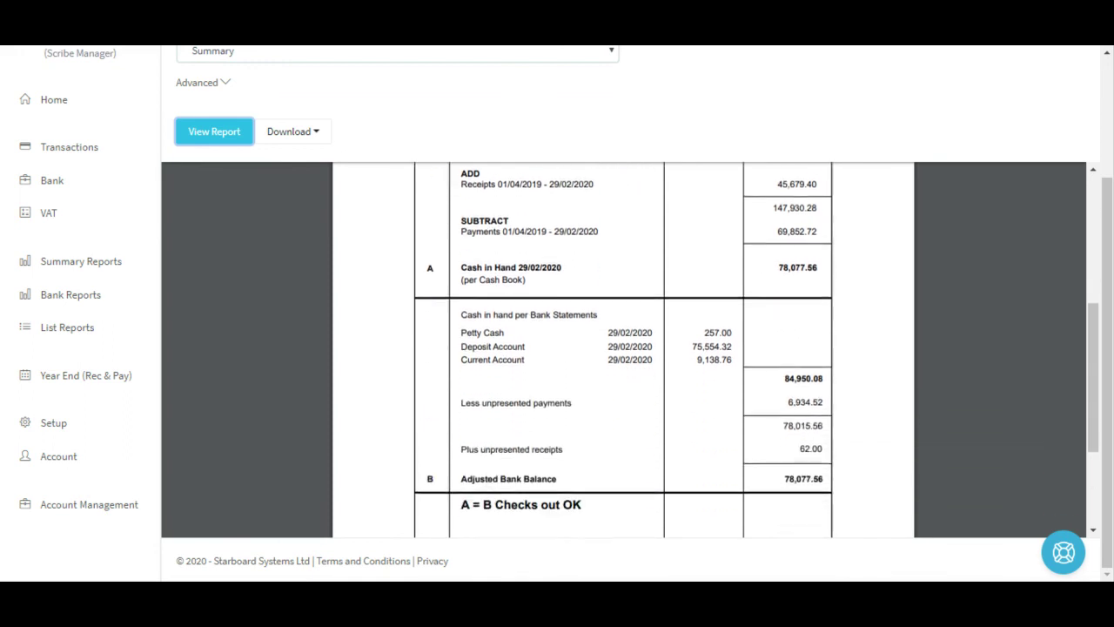